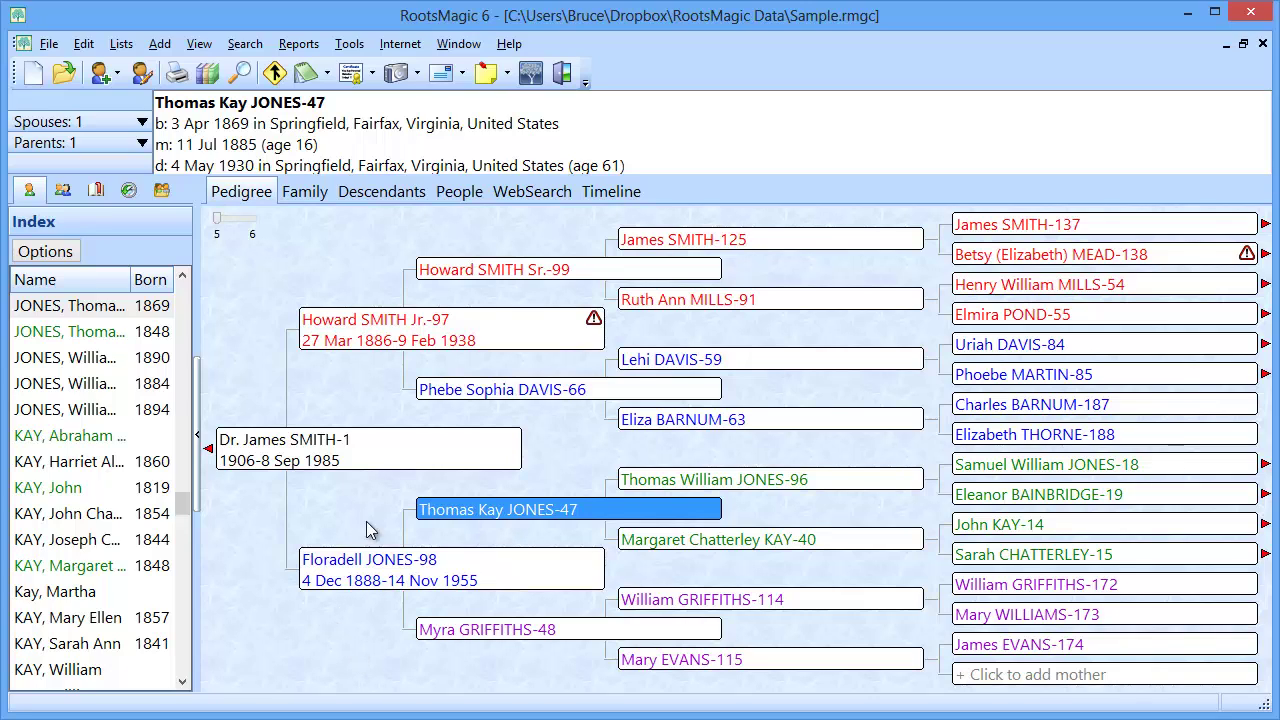
# - Back up the open database as Sample (2013-07-29).rmgb to Removable Disk (J:) and check the backup file on that drive
pyautogui.click(48, 44)
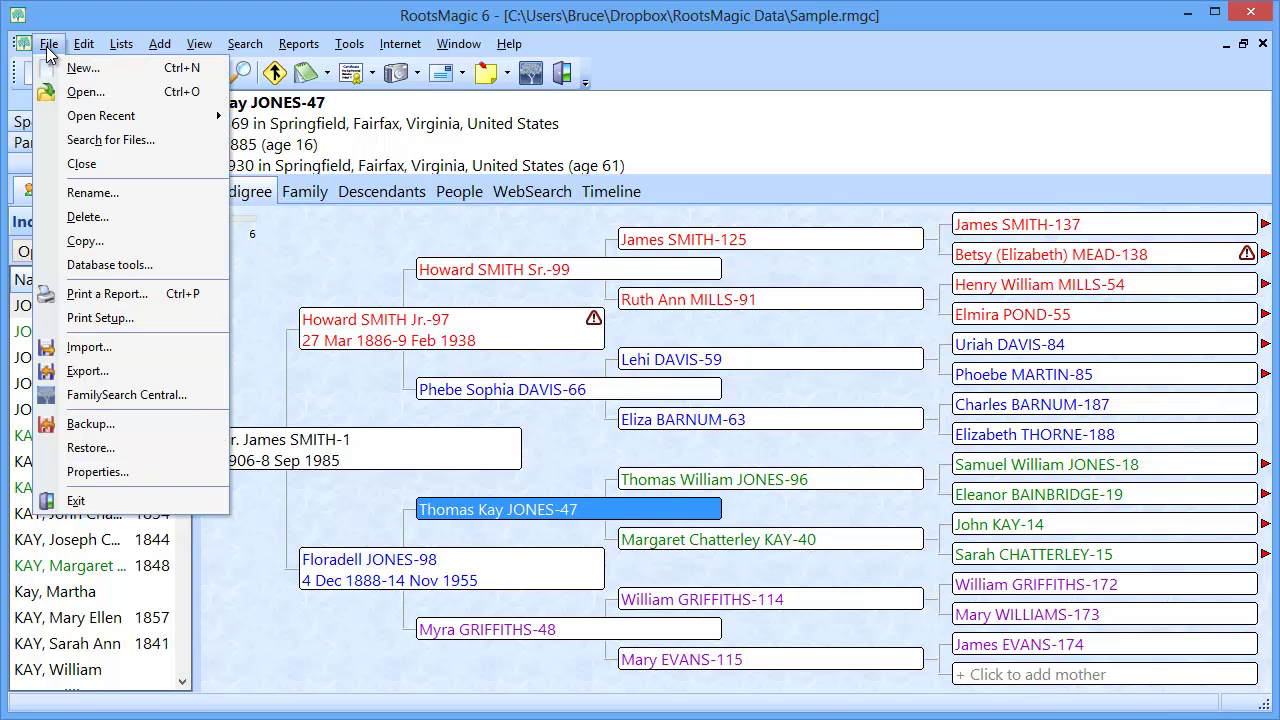
pyautogui.click(90, 426)
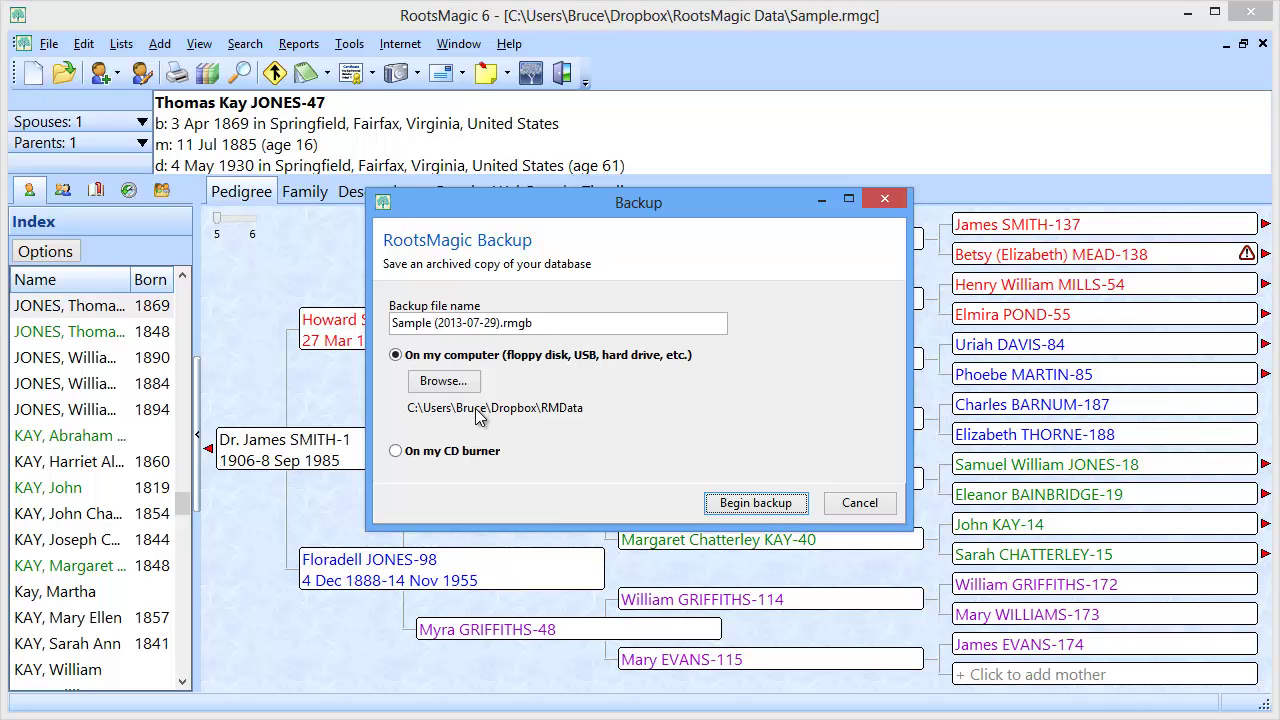
pyautogui.click(437, 384)
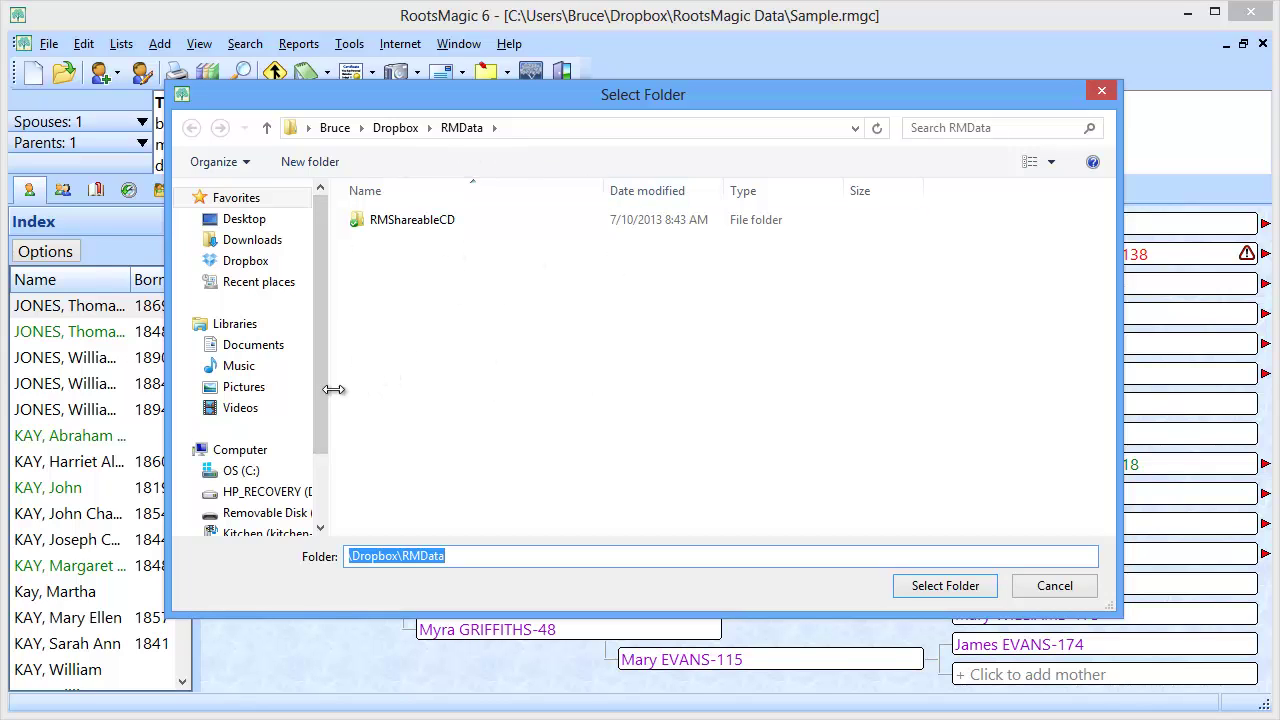
pyautogui.moveTo(319, 357); pyautogui.dragTo(329, 440)
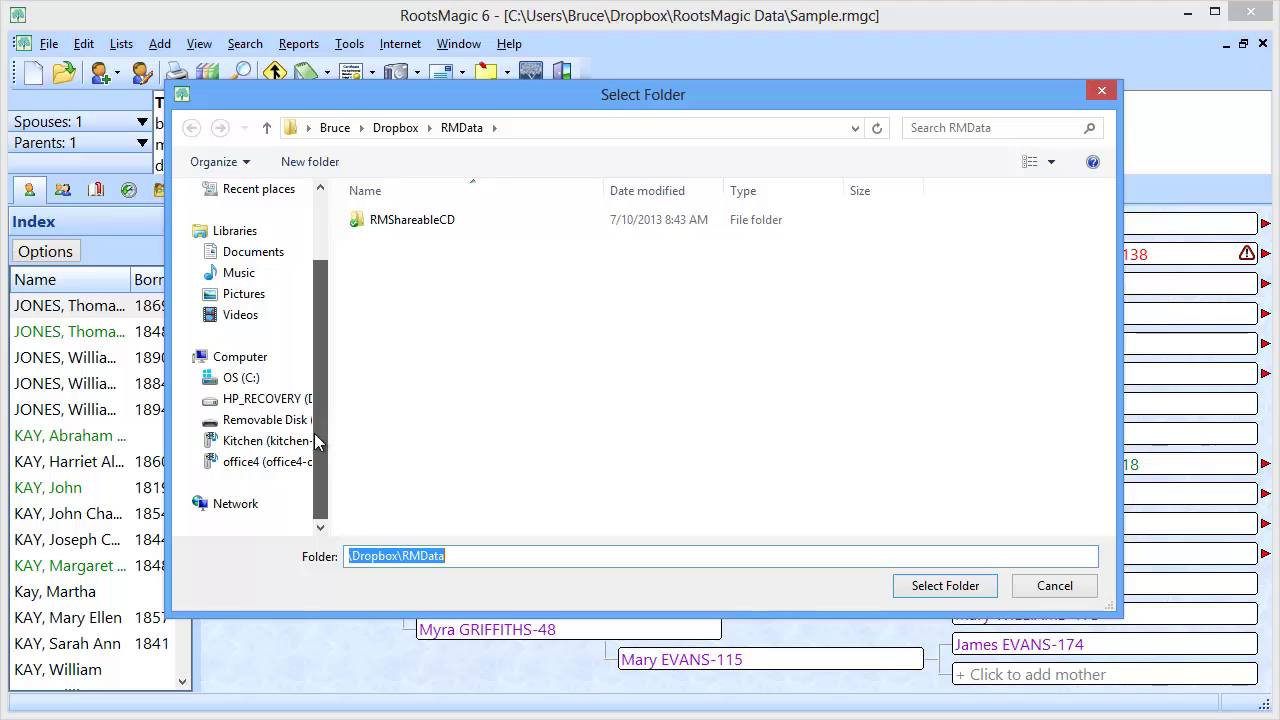
pyautogui.click(253, 428)
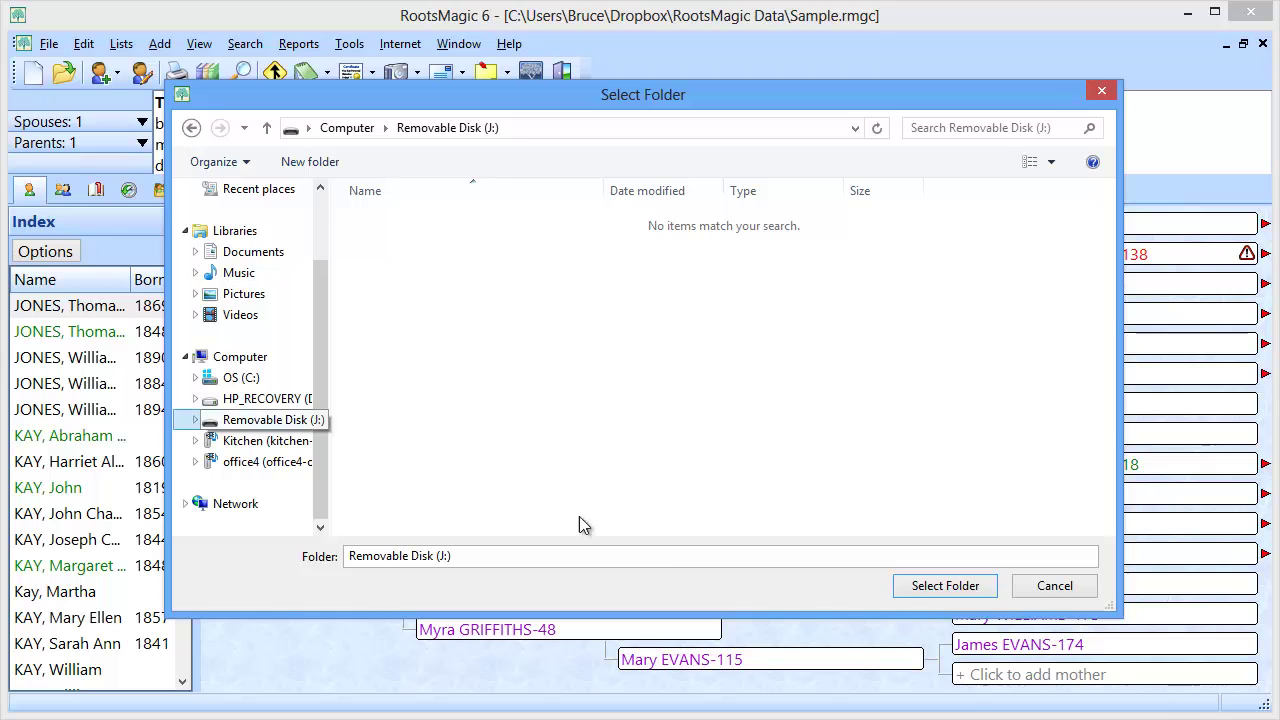
pyautogui.click(943, 586)
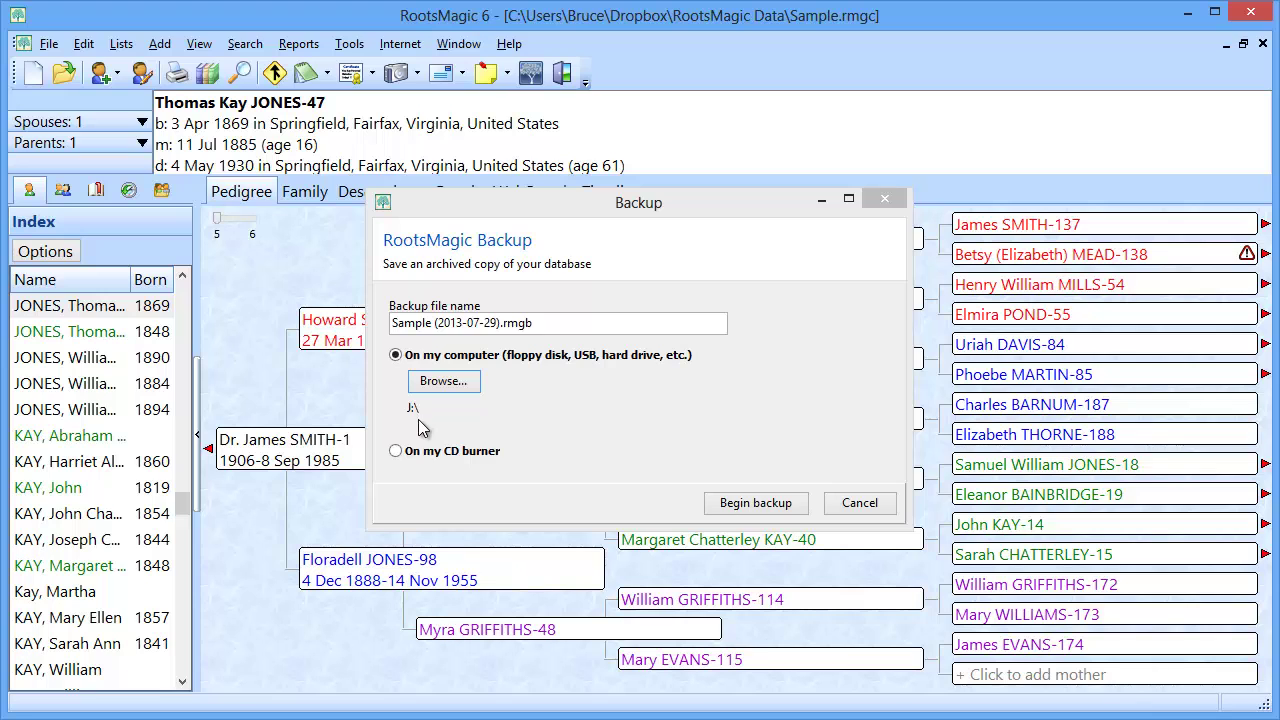
pyautogui.click(740, 507)
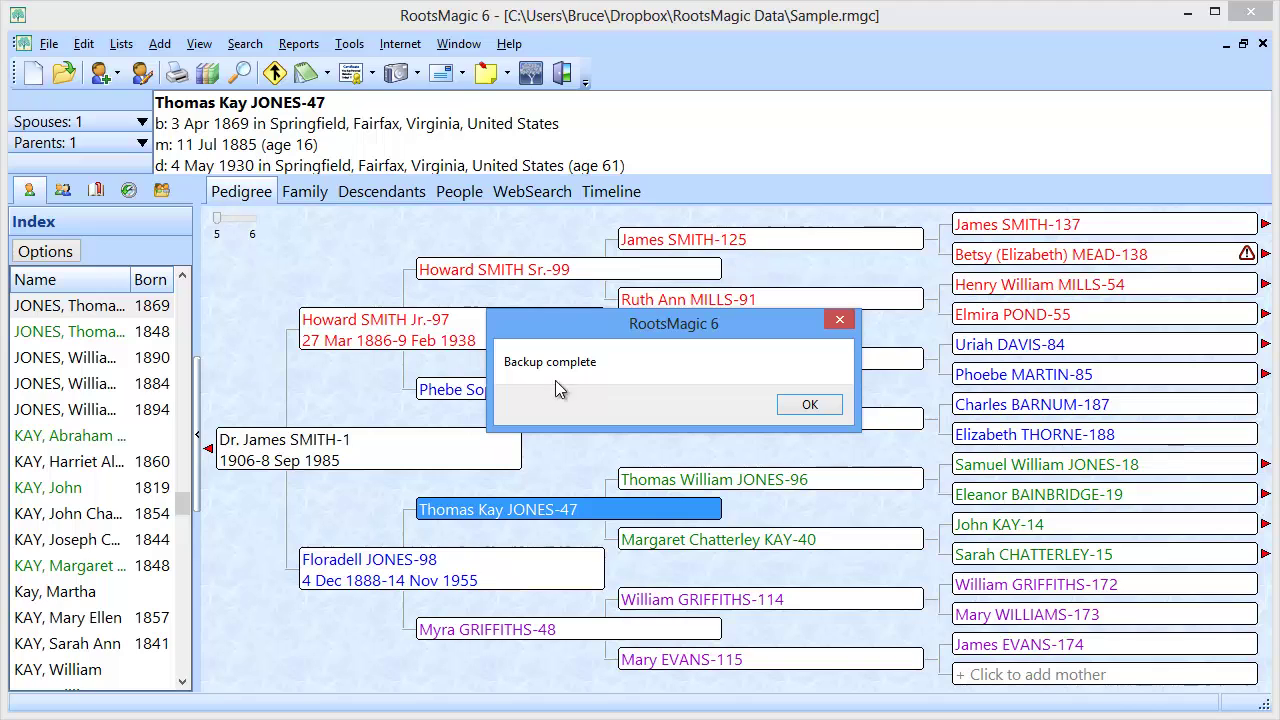
pyautogui.click(786, 412)
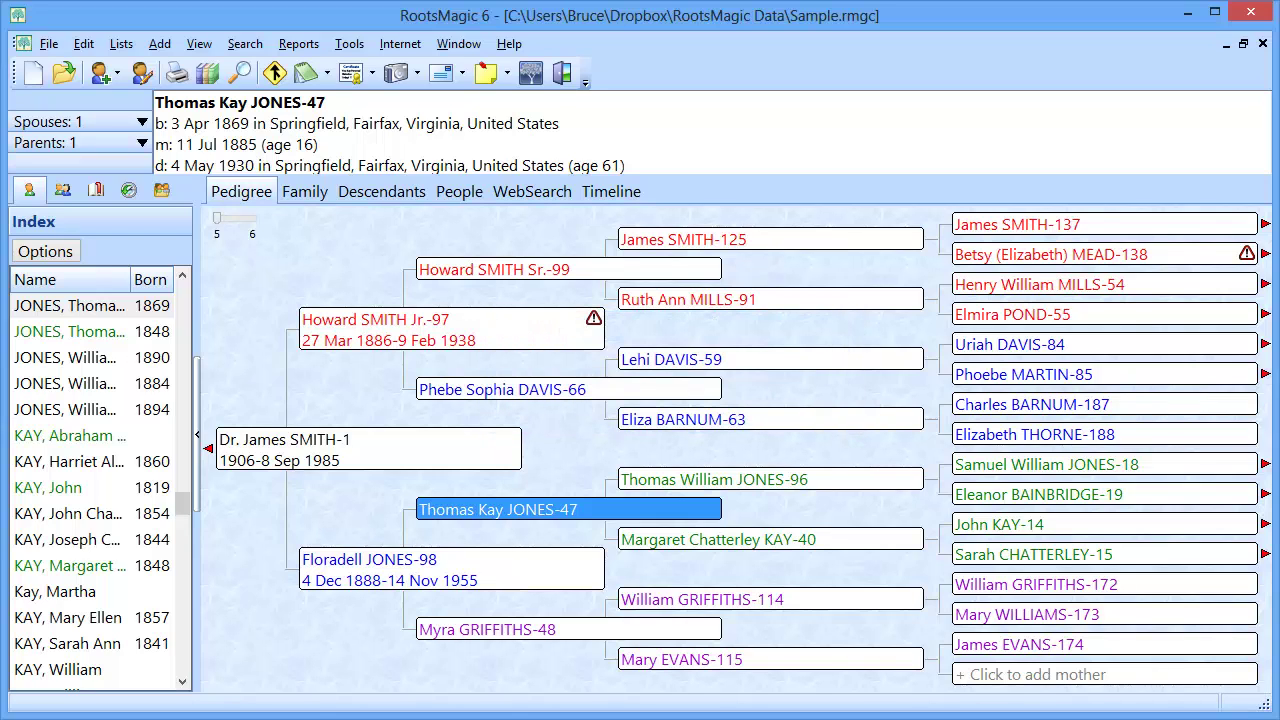
pyautogui.moveTo(792, 141); pyautogui.dragTo(437, 141)
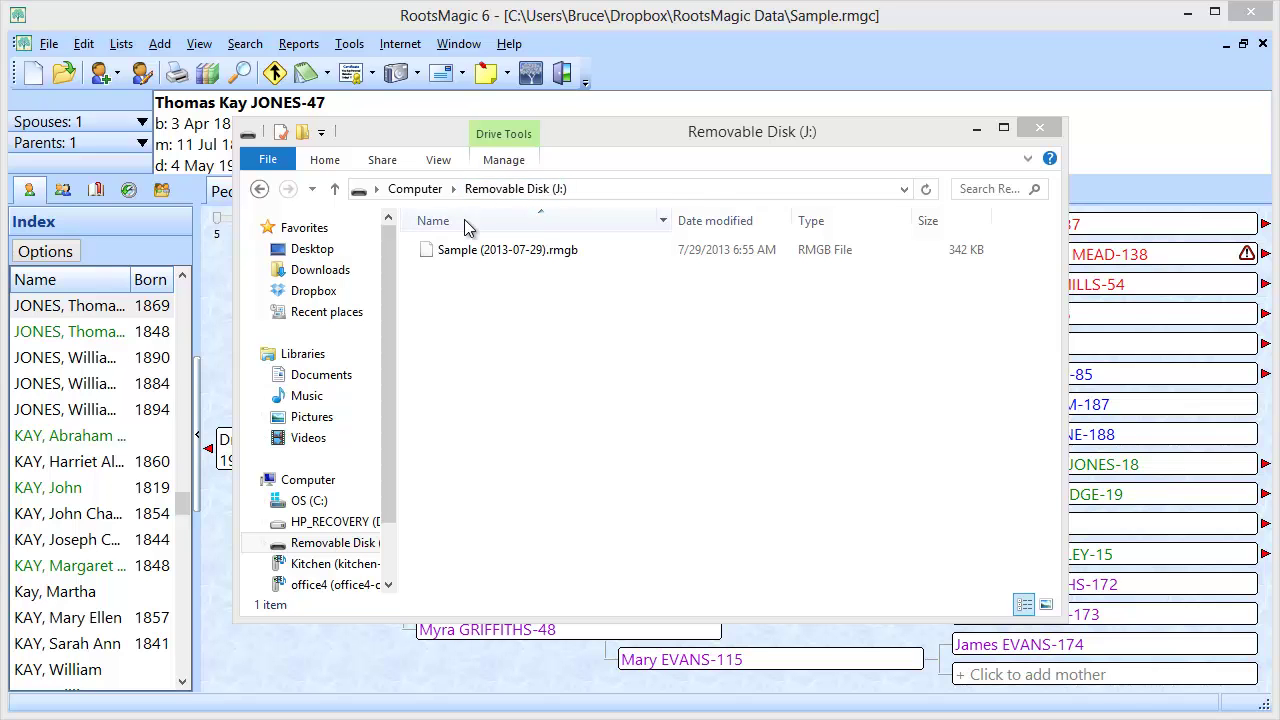
pyautogui.moveTo(409, 134); pyautogui.dragTo(1279, 156)
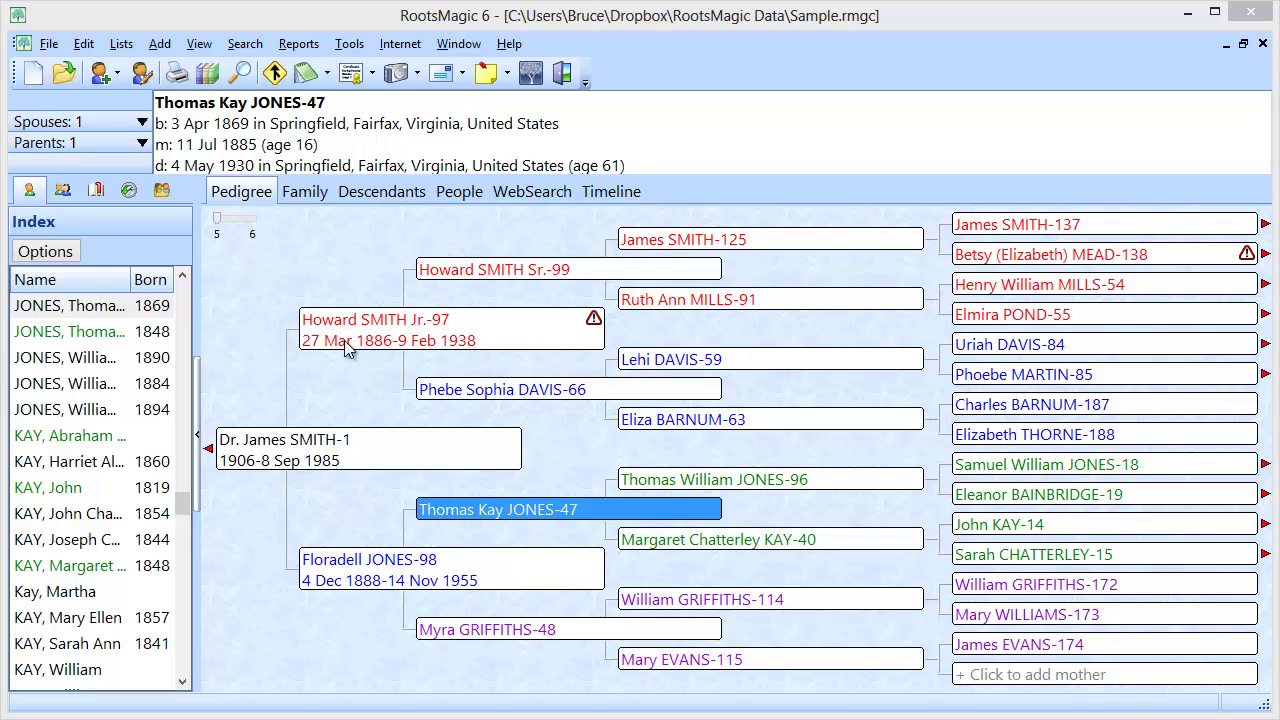
# - Delete the open Sample.rmgc database from the hard drive and dismiss the welcome window
pyautogui.click(48, 44)
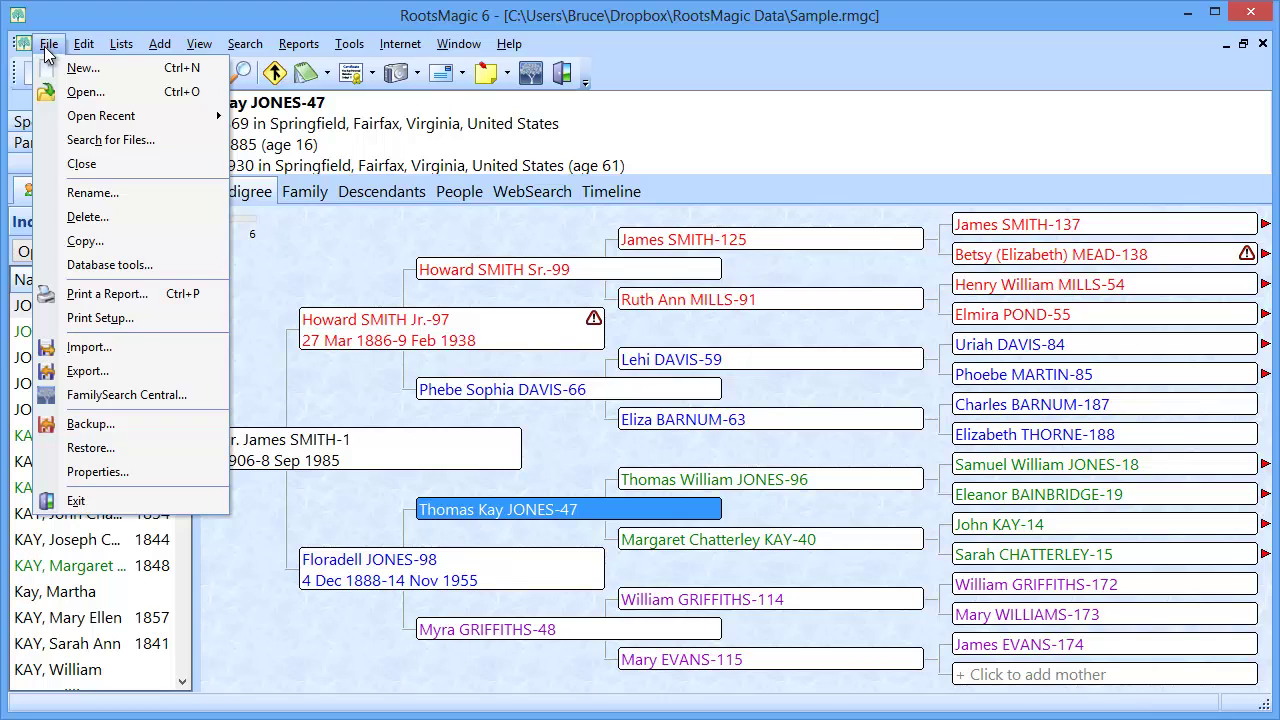
pyautogui.click(88, 220)
pyautogui.click(553, 396)
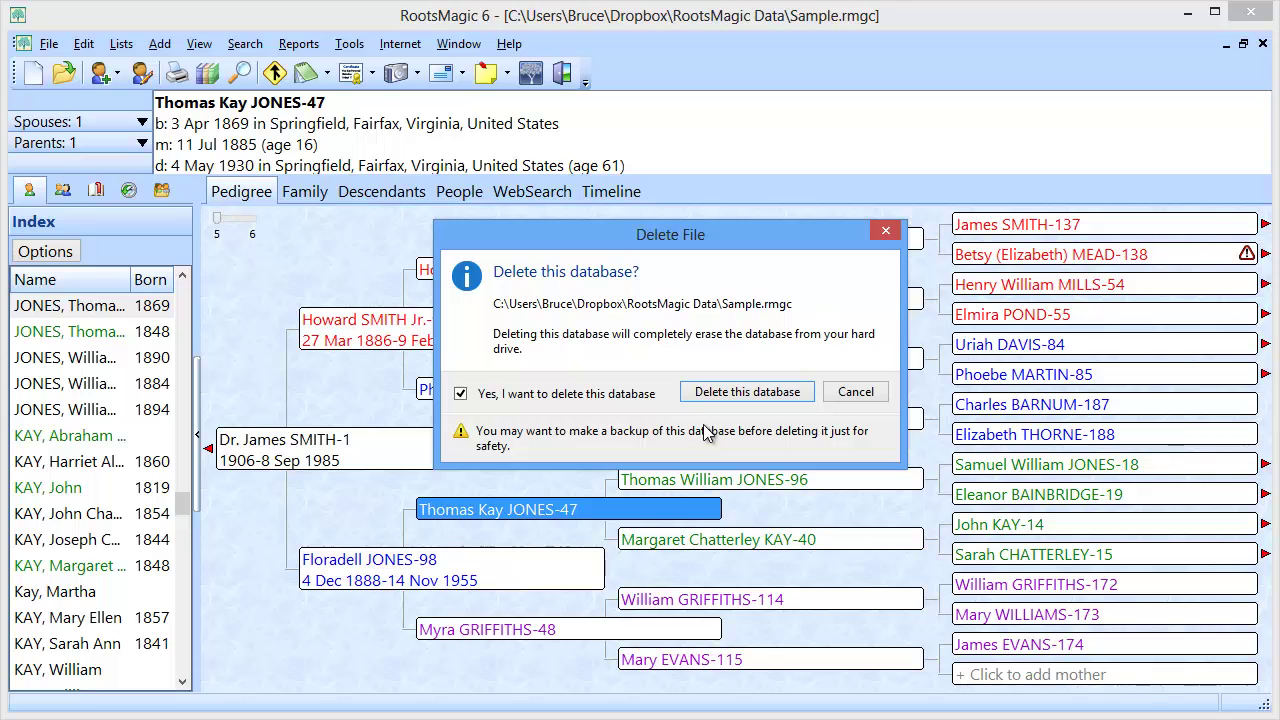
pyautogui.click(717, 396)
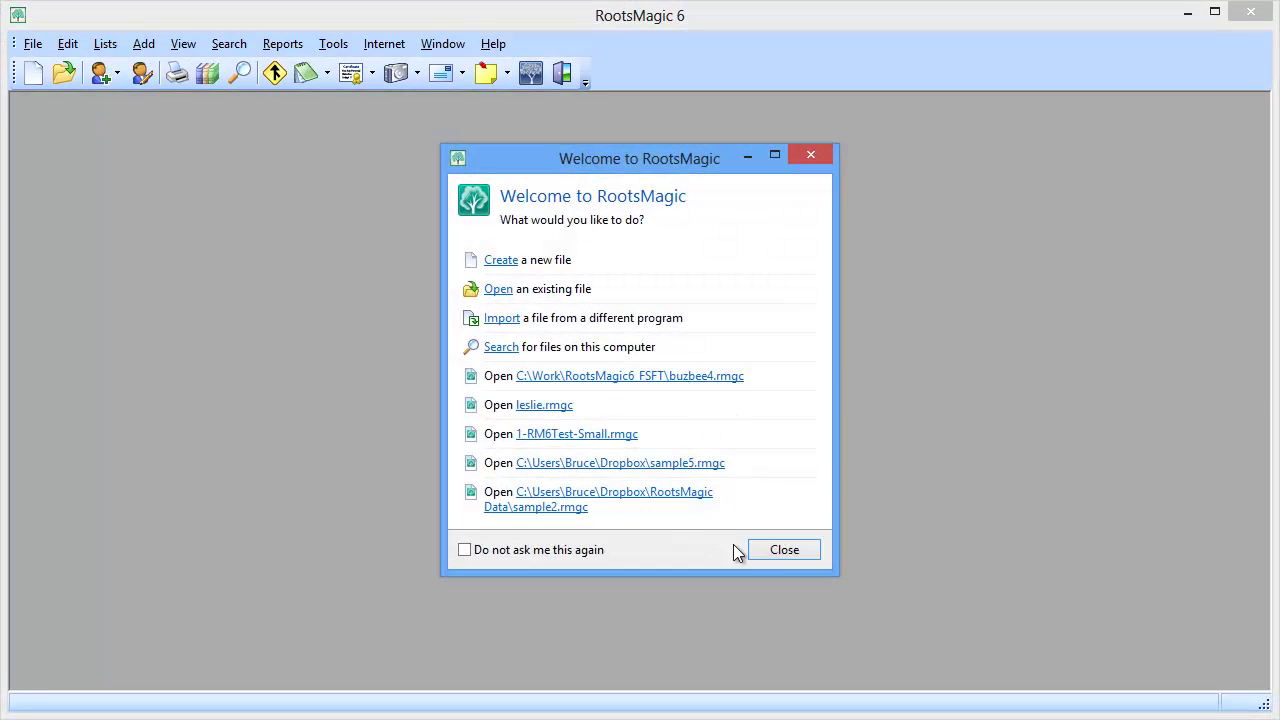
pyautogui.click(773, 551)
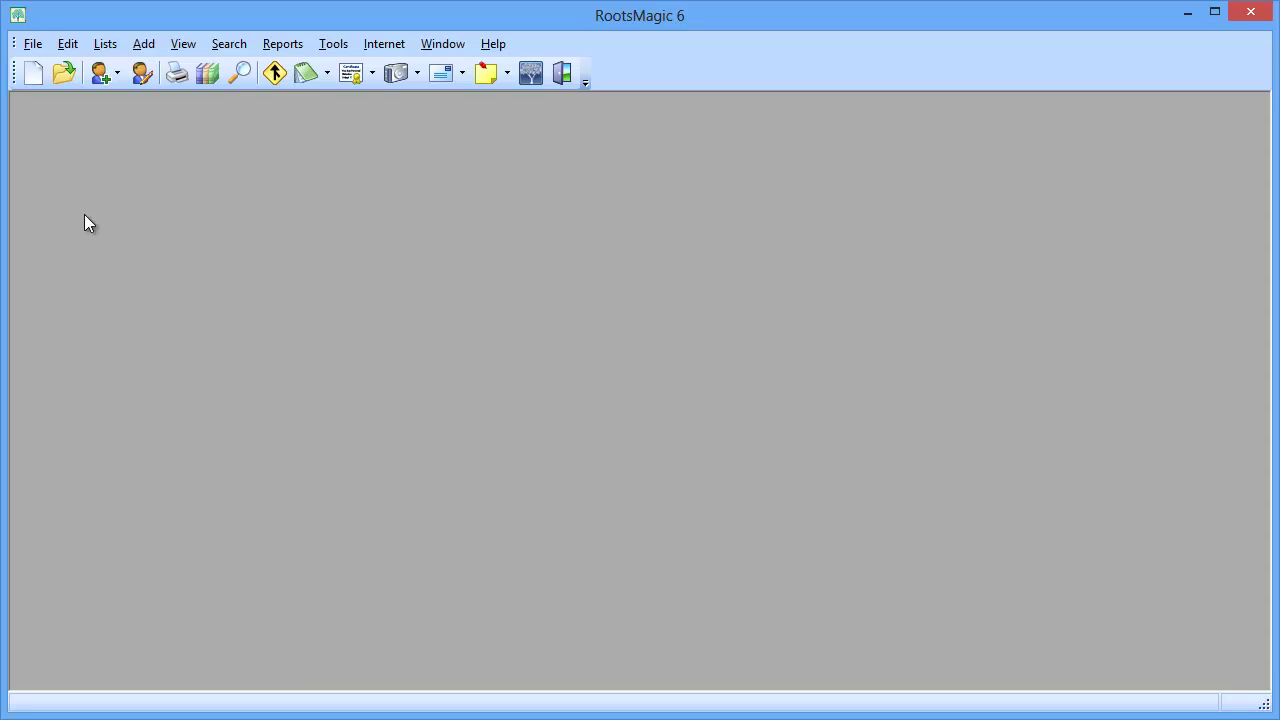
# - Restore the backup Sample (2013-07-29).rmgb from Removable Disk (J:) to the RMData folder, overwriting the existing database
pyautogui.click(33, 45)
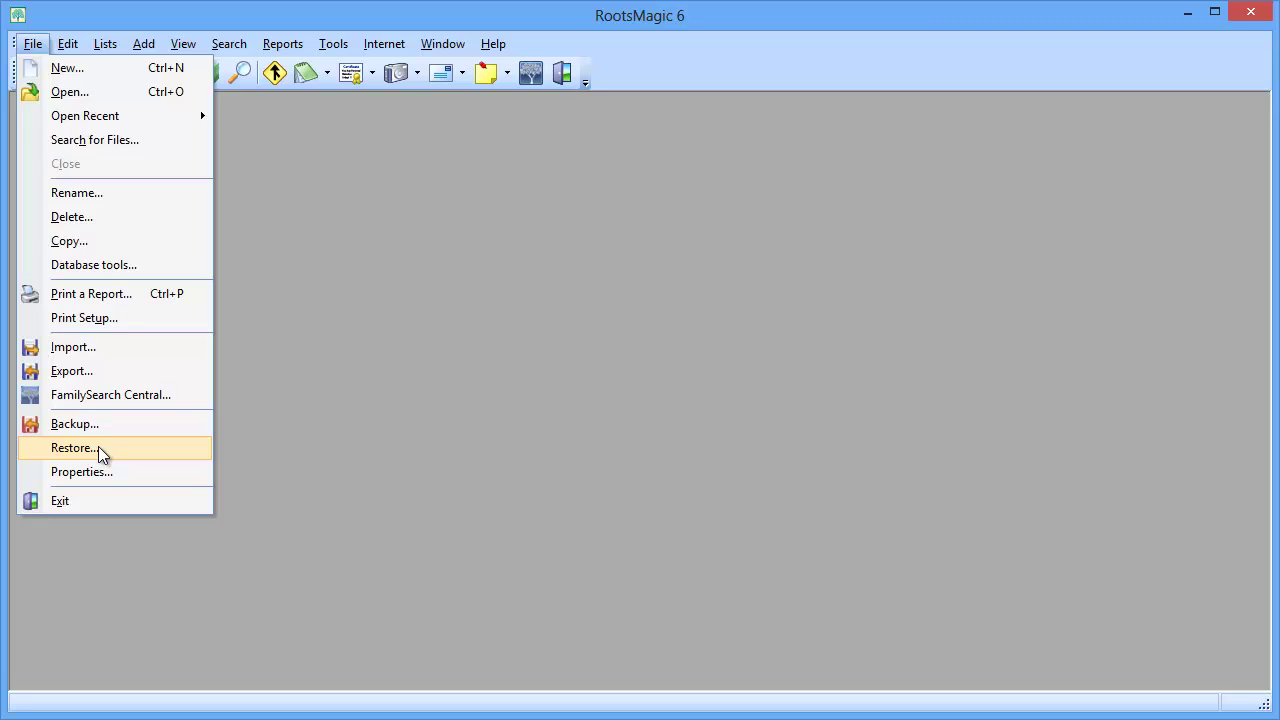
pyautogui.click(98, 447)
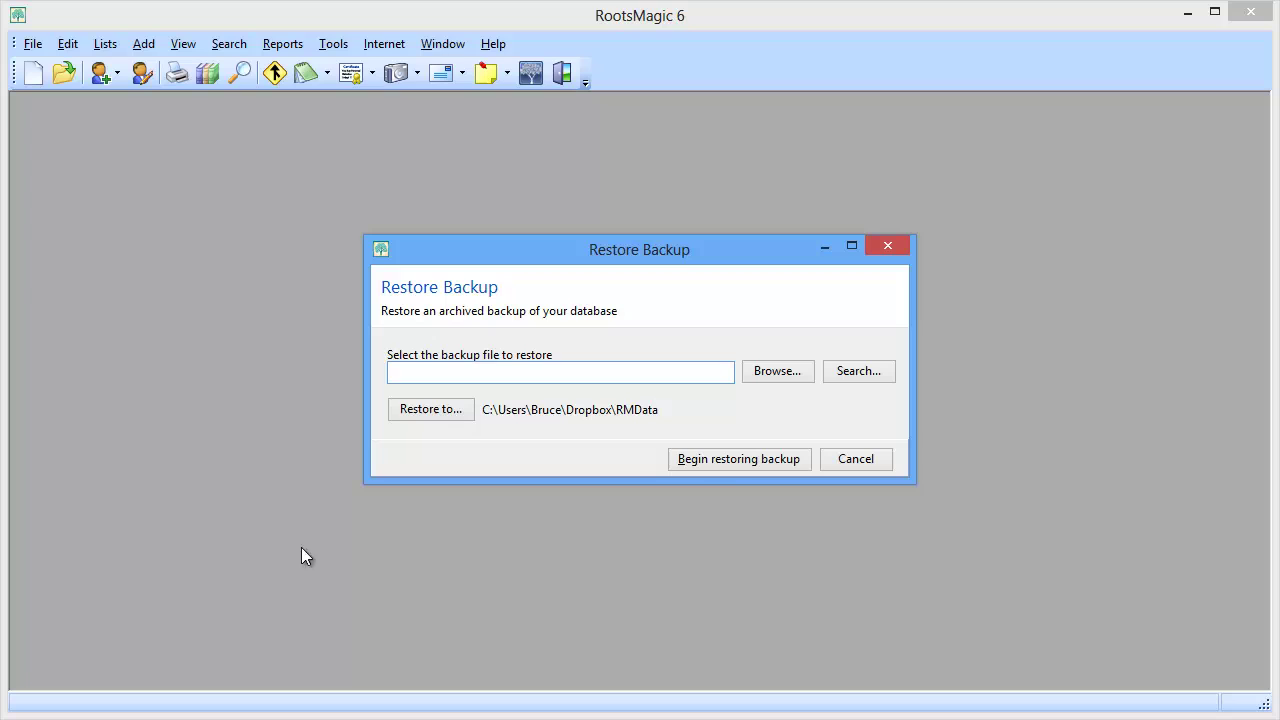
pyautogui.click(776, 371)
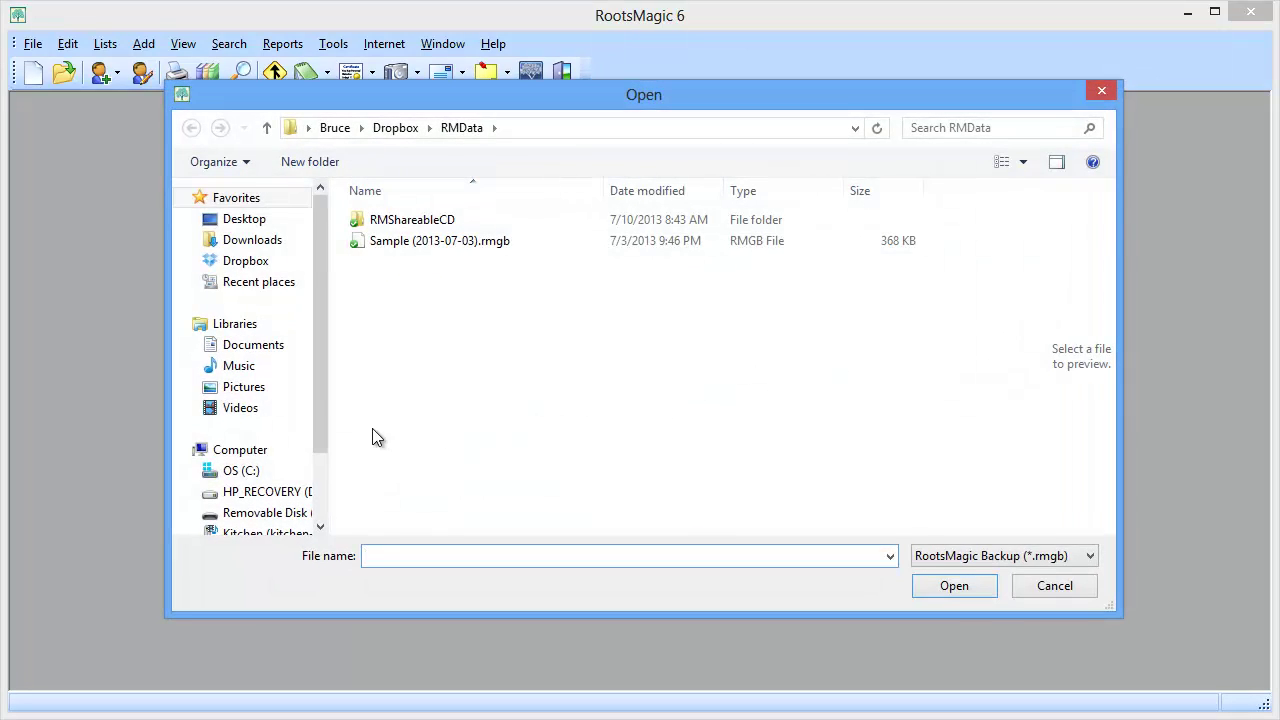
pyautogui.moveTo(323, 371); pyautogui.dragTo(316, 466)
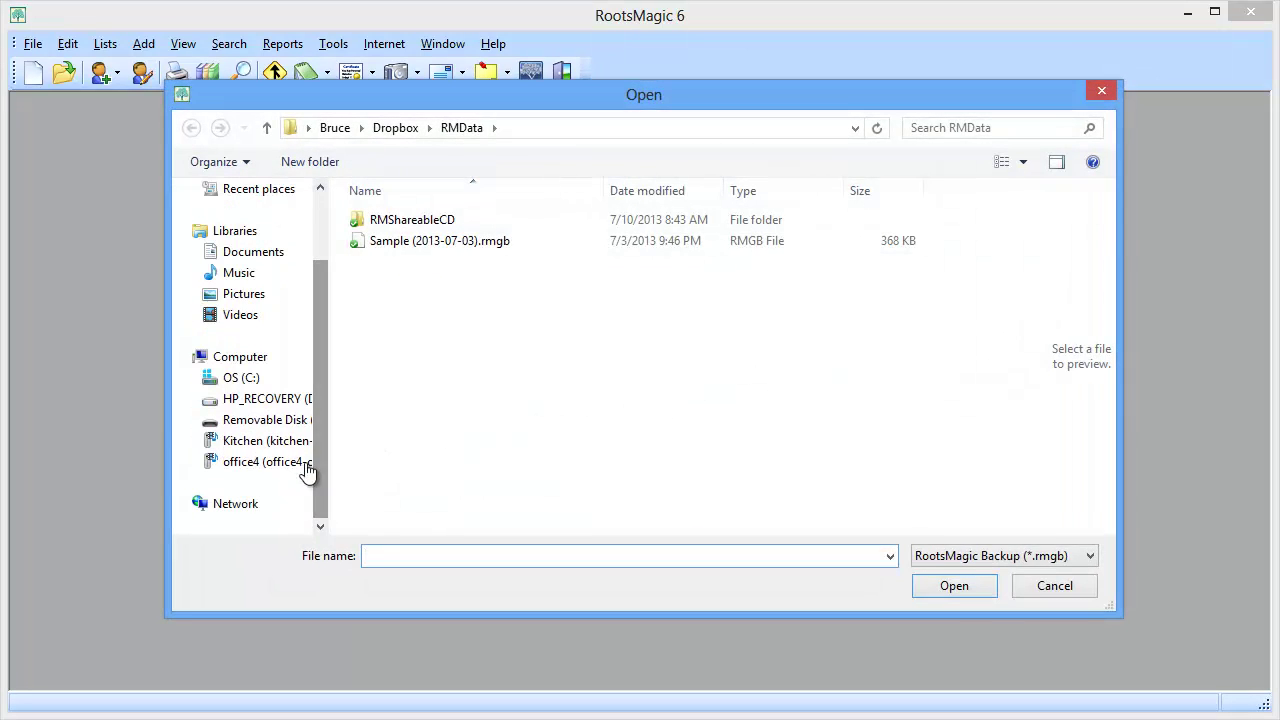
pyautogui.click(268, 424)
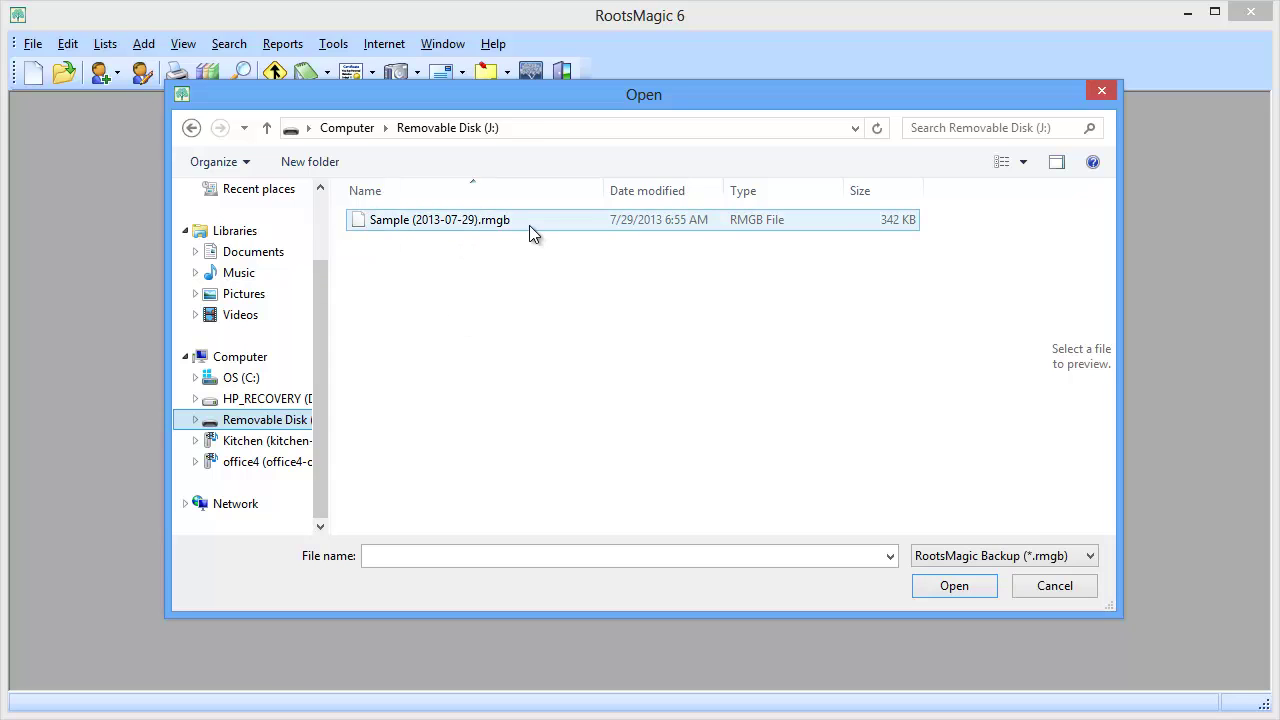
pyautogui.click(481, 222)
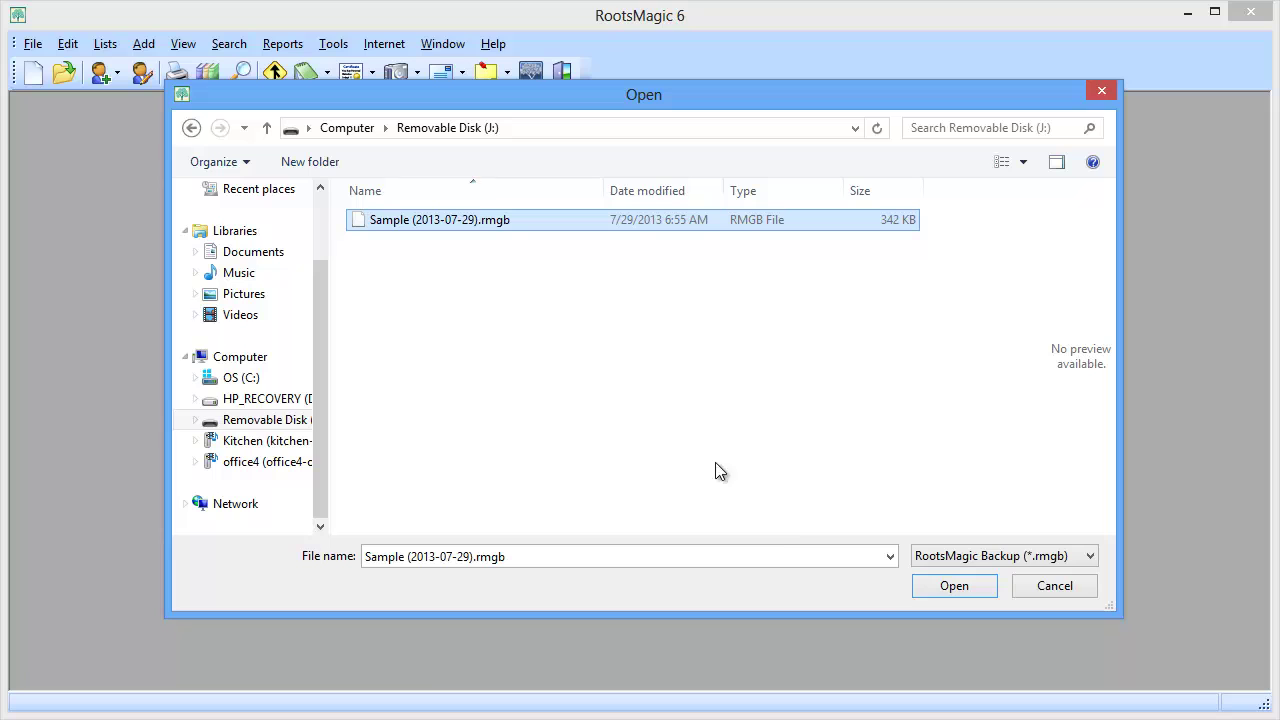
pyautogui.click(951, 587)
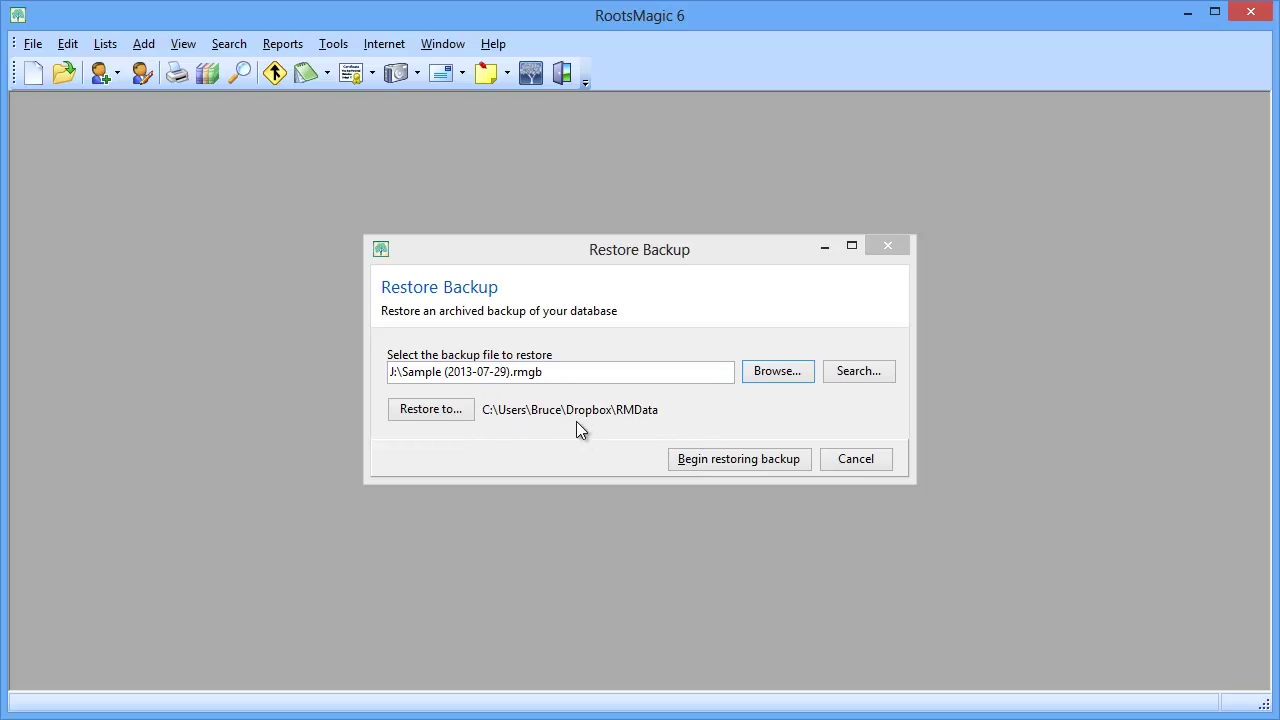
pyautogui.click(722, 460)
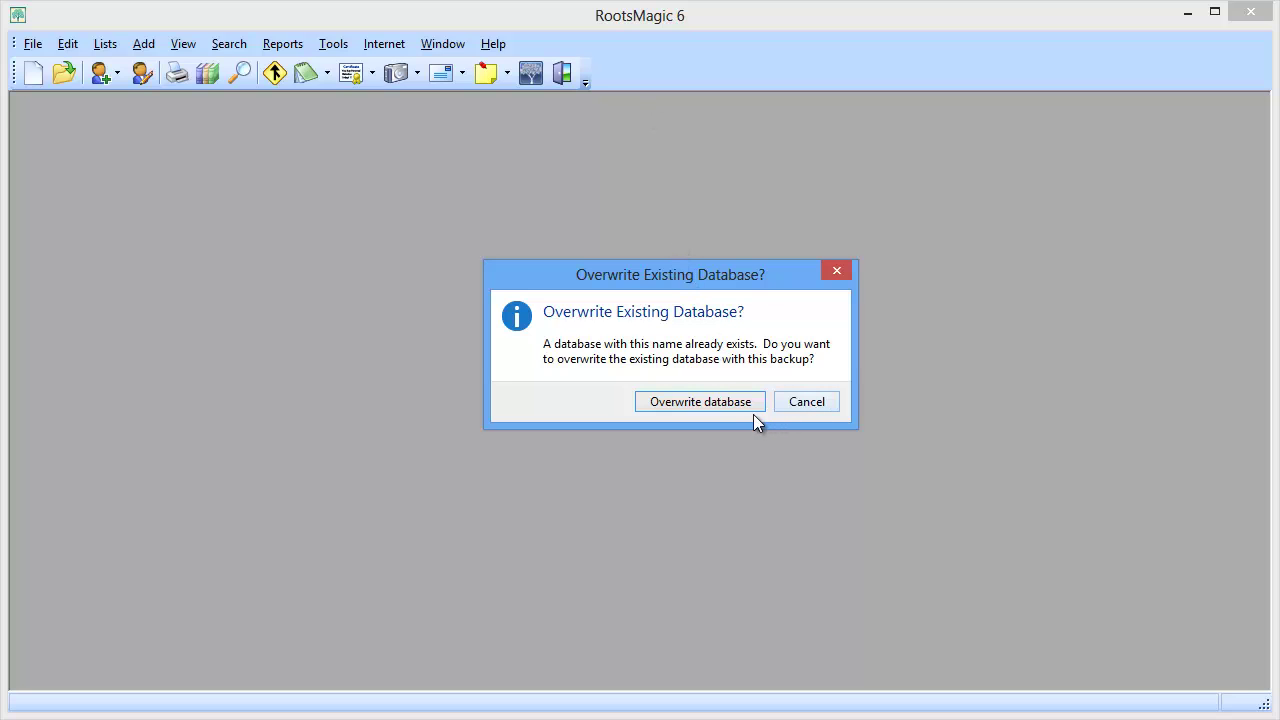
pyautogui.click(693, 402)
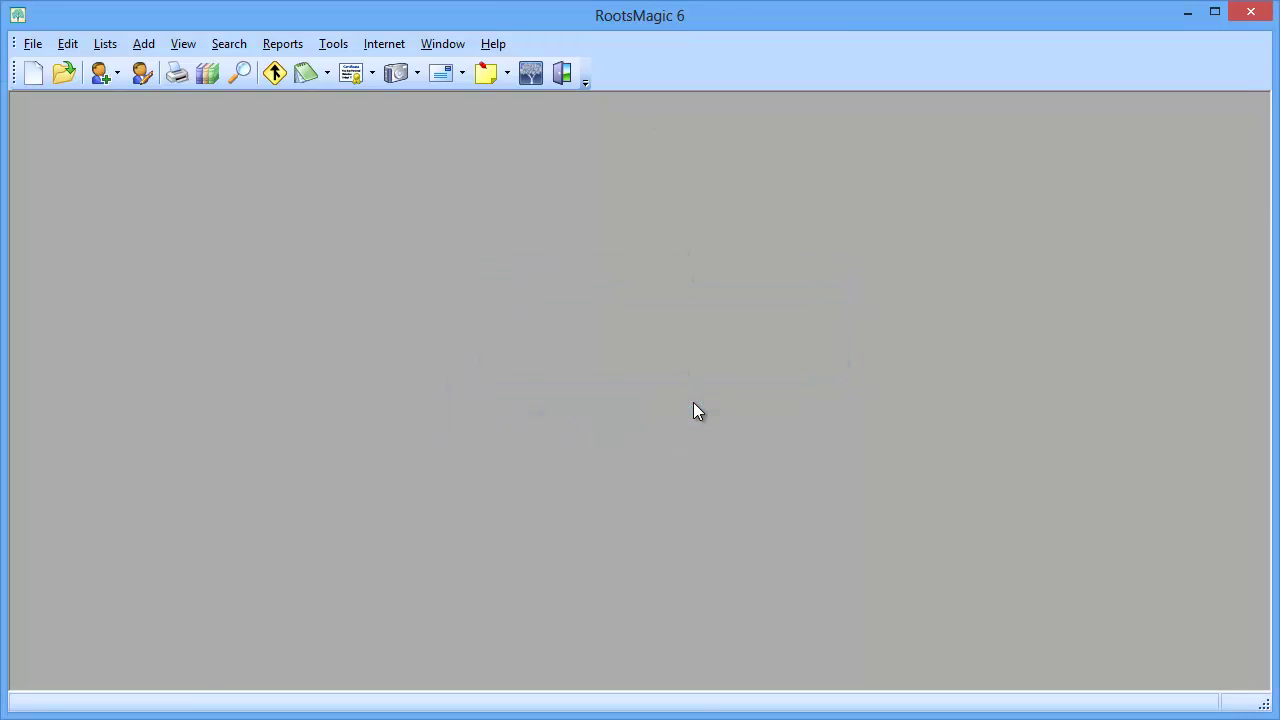
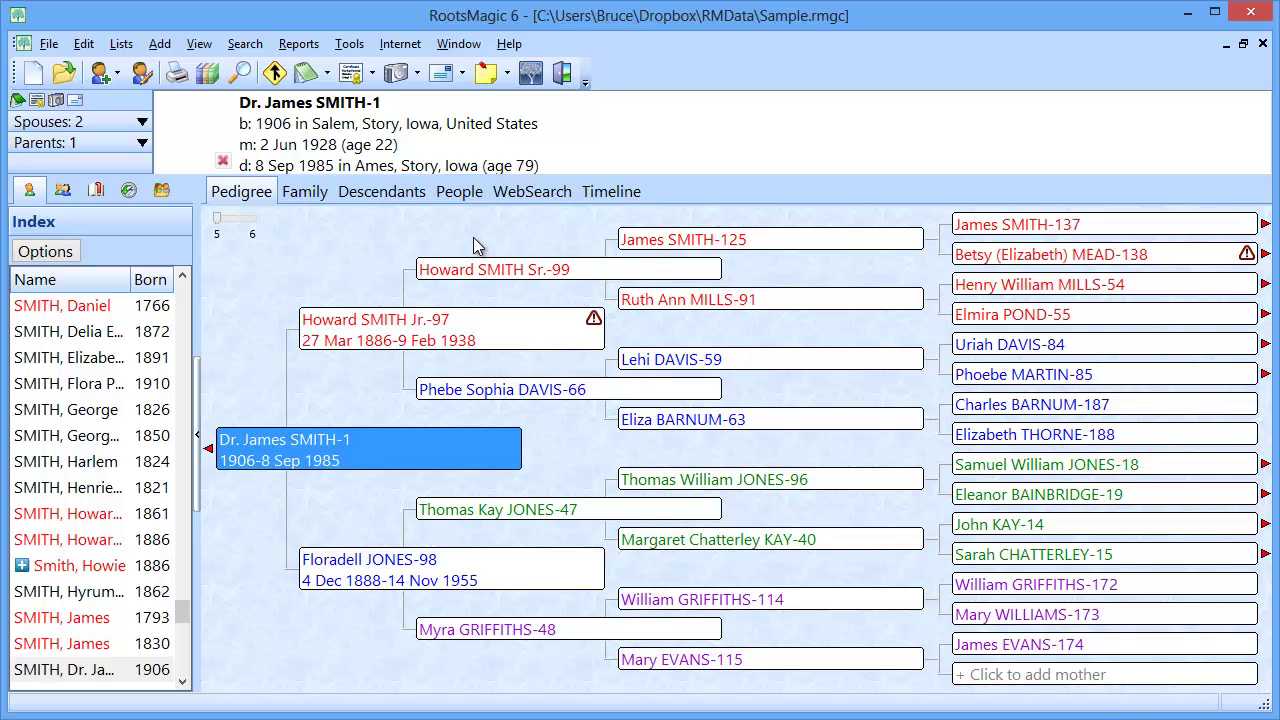
# - Generate a Multimedia List report for everyone with all item and media types included, then close the report selection
pyautogui.click(176, 78)
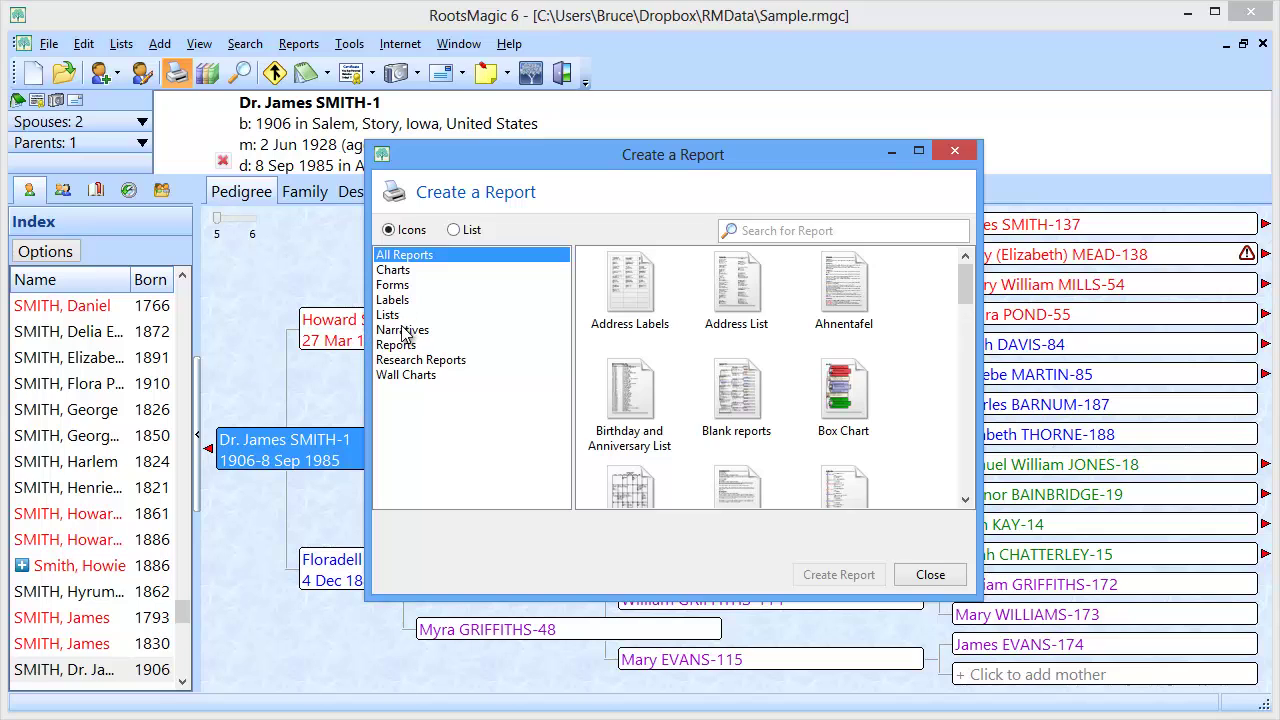
pyautogui.click(387, 316)
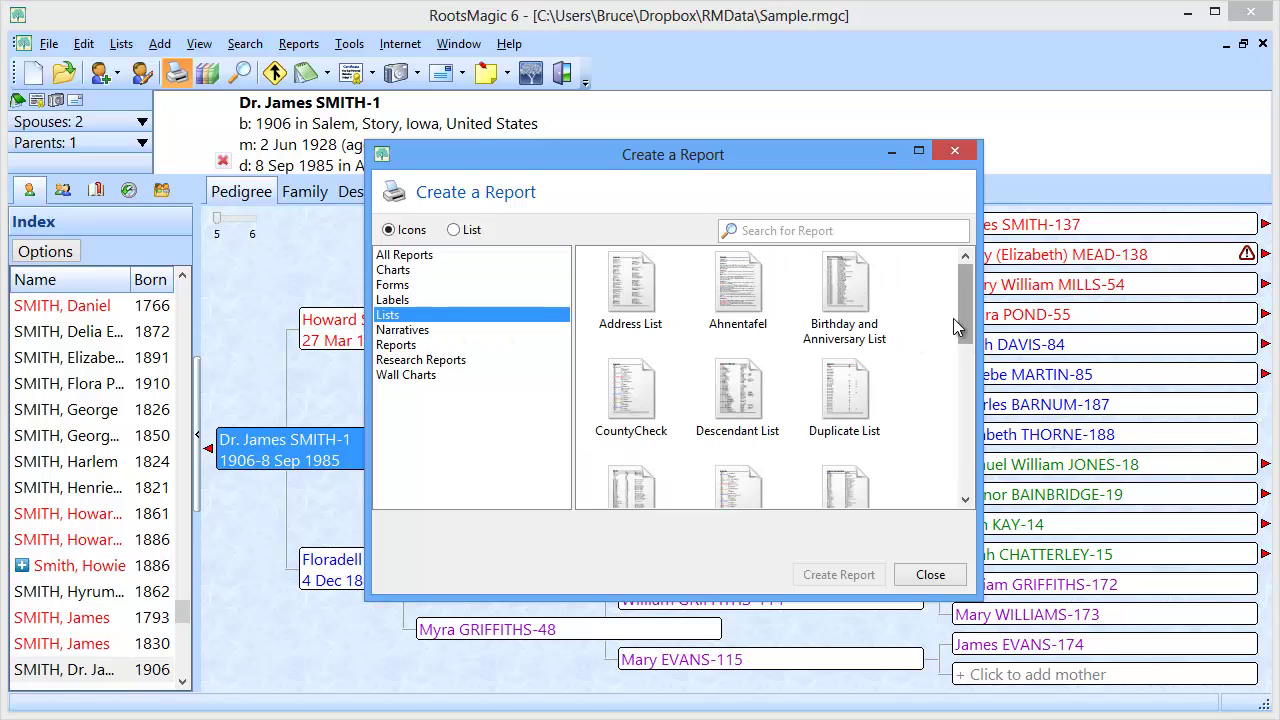
pyautogui.moveTo(965, 320); pyautogui.dragTo(700, 420)
pyautogui.click(631, 400)
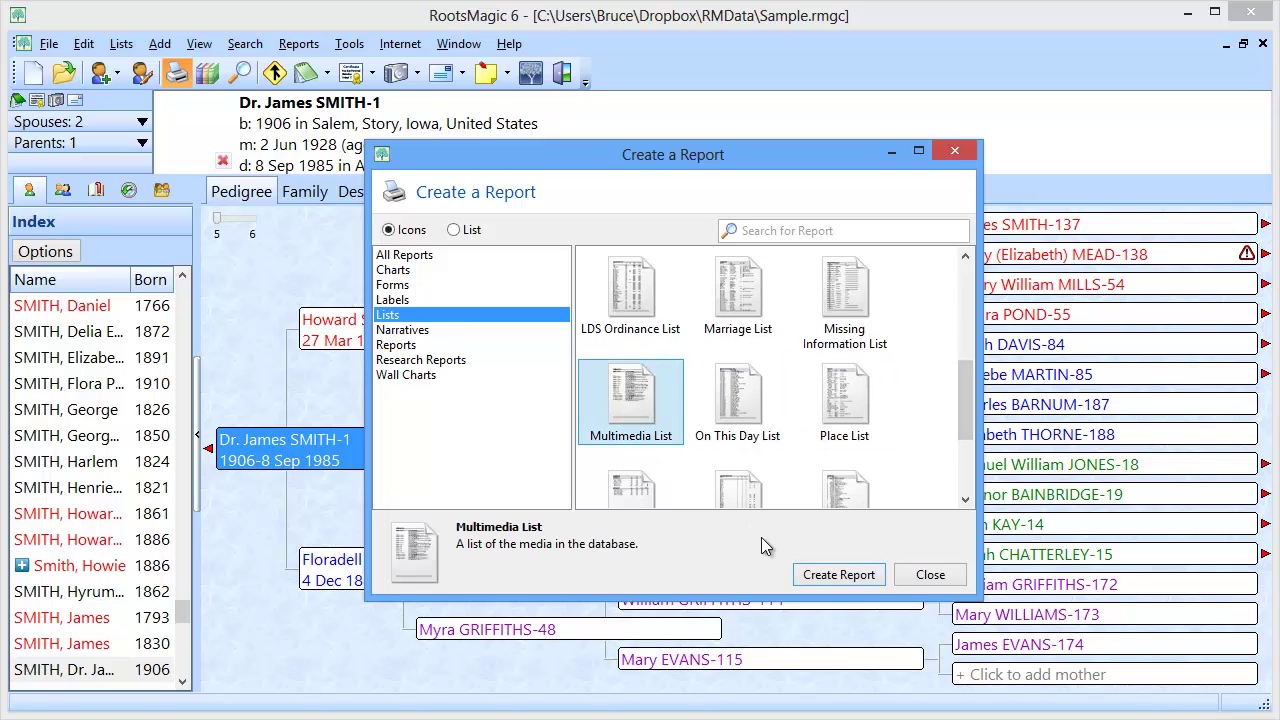
pyautogui.click(830, 576)
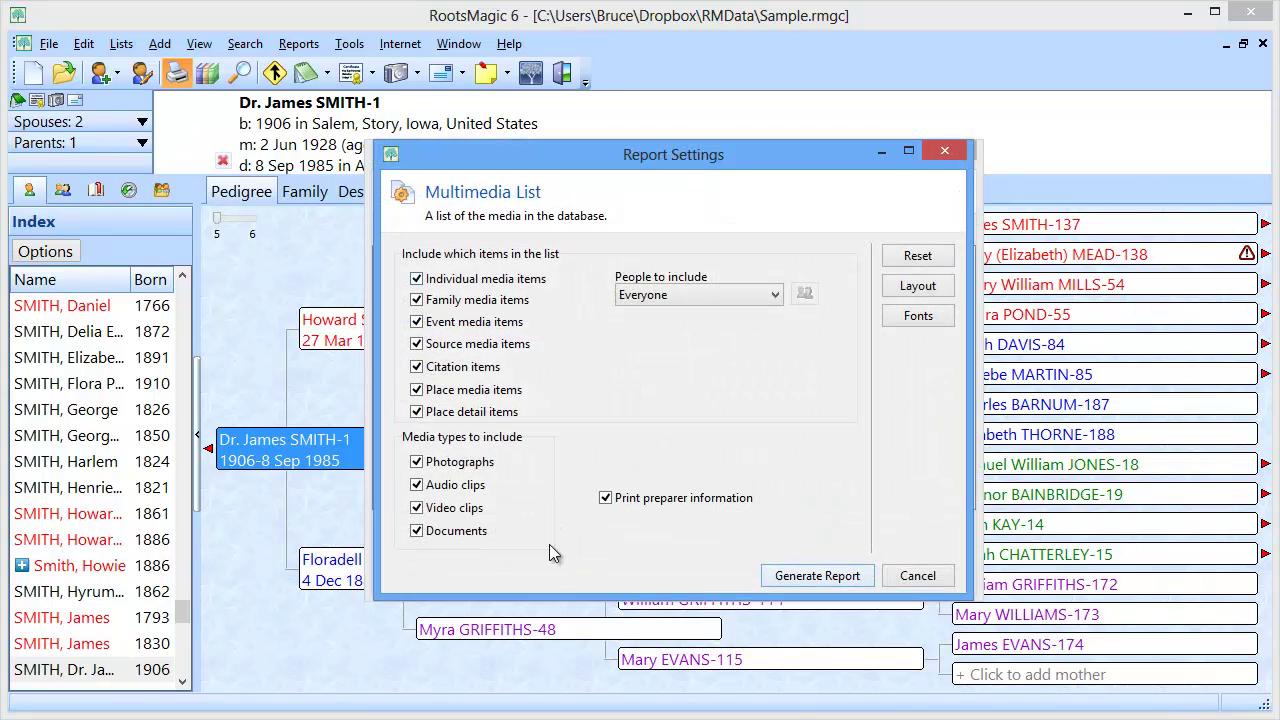
pyautogui.click(800, 578)
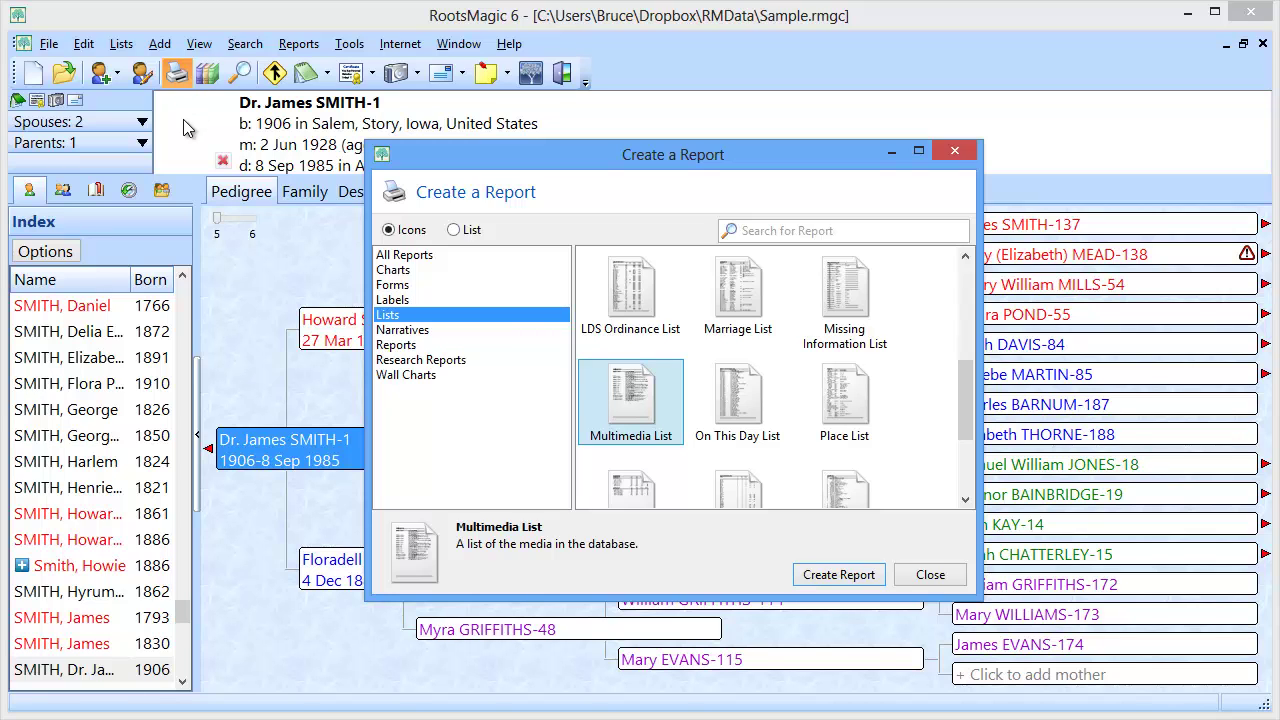
pyautogui.click(929, 576)
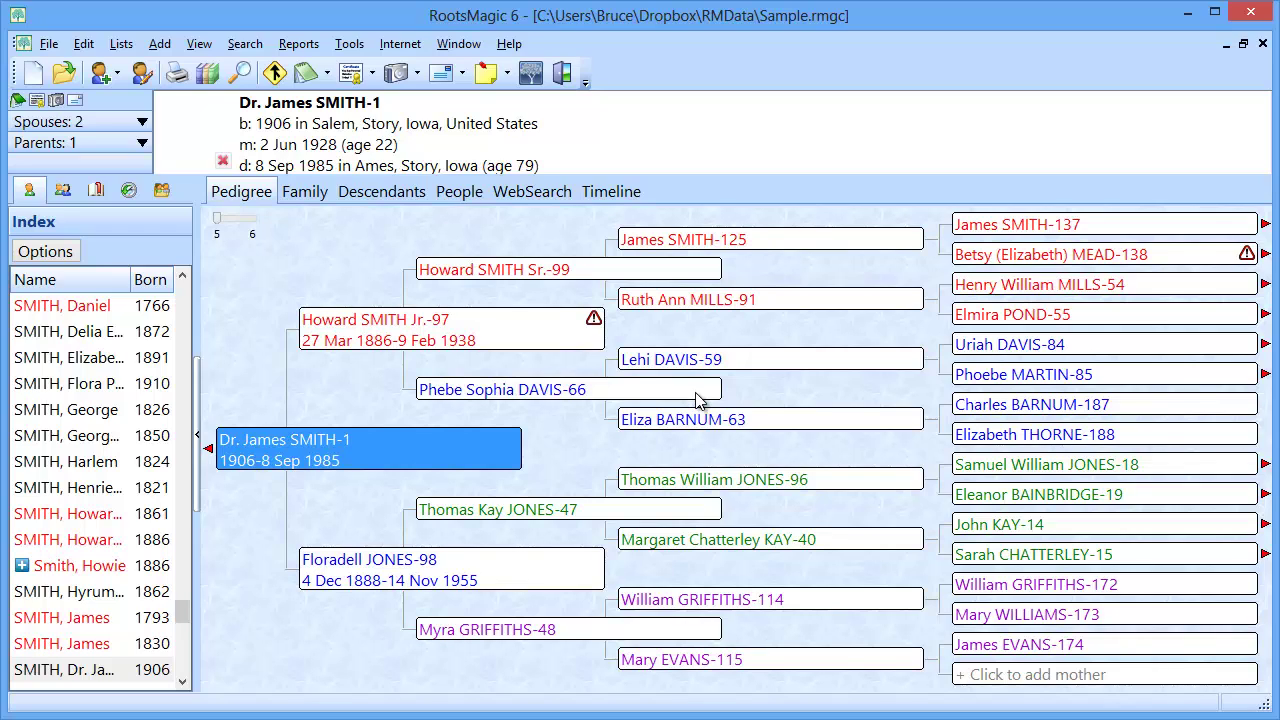
# - Create the Shareable CD files for the database, leaving the introduction page and contact information blank
pyautogui.click(350, 50)
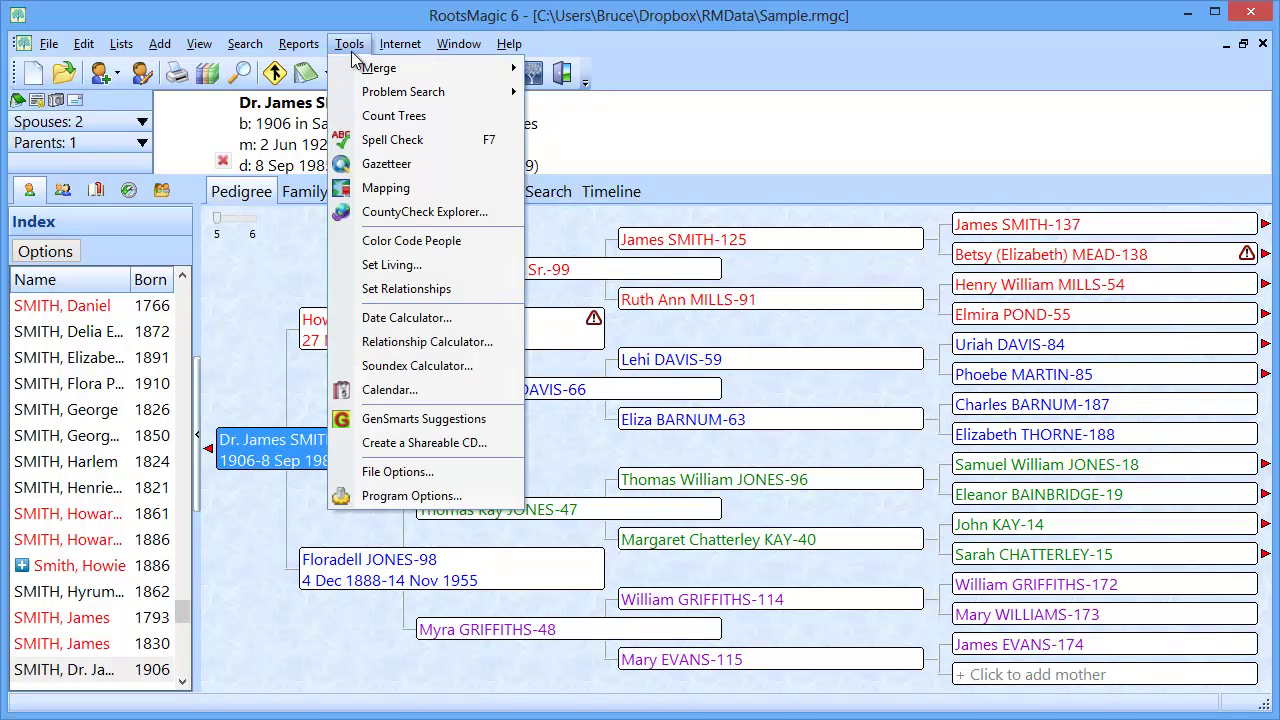
pyautogui.click(425, 449)
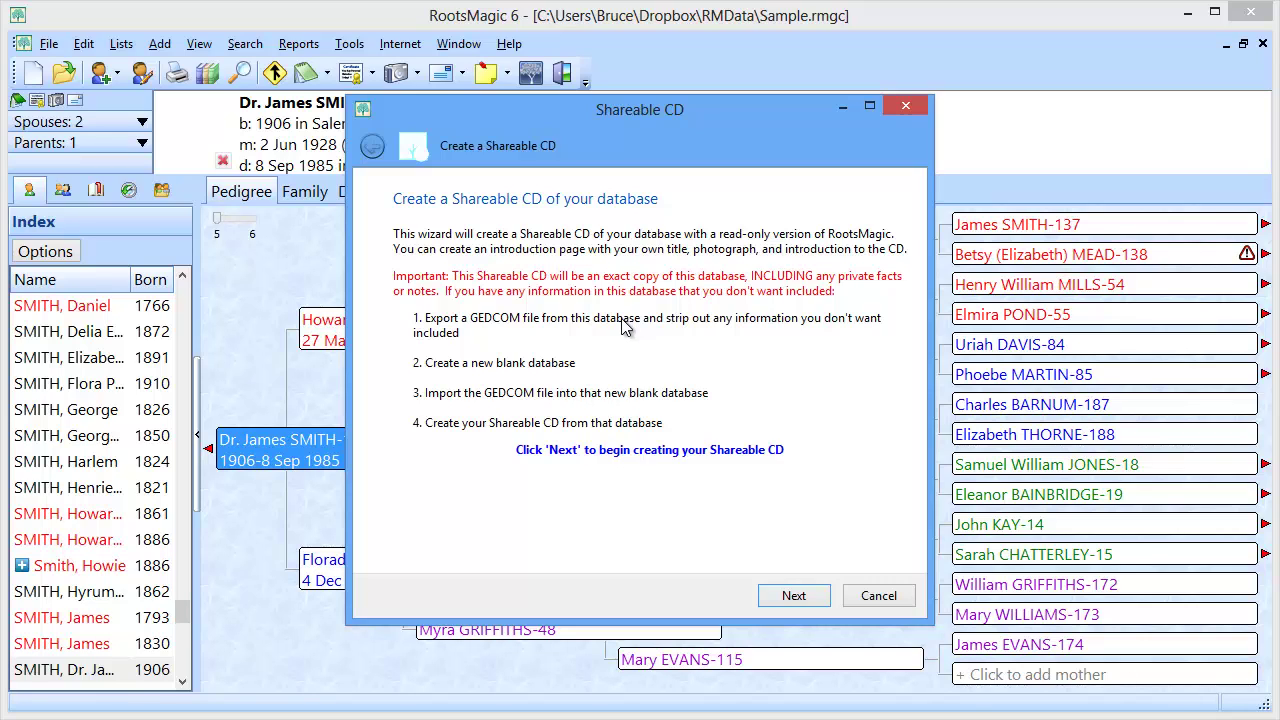
pyautogui.click(794, 597)
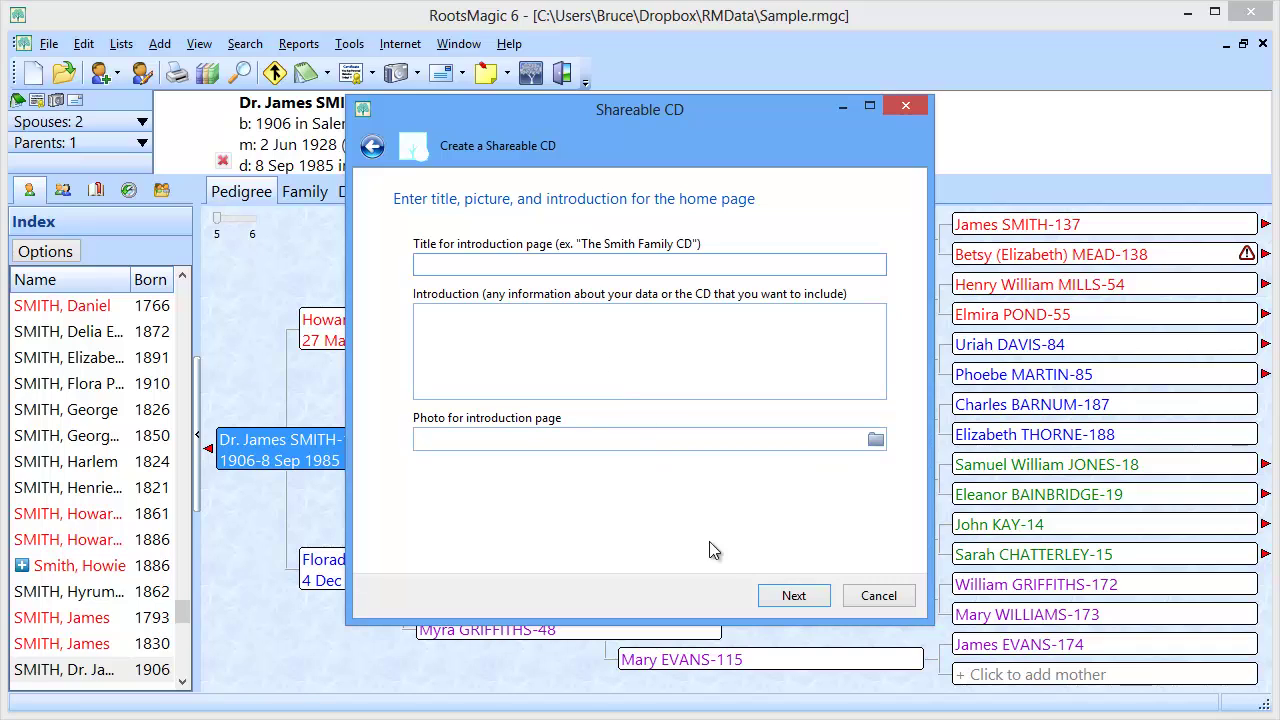
pyautogui.click(788, 597)
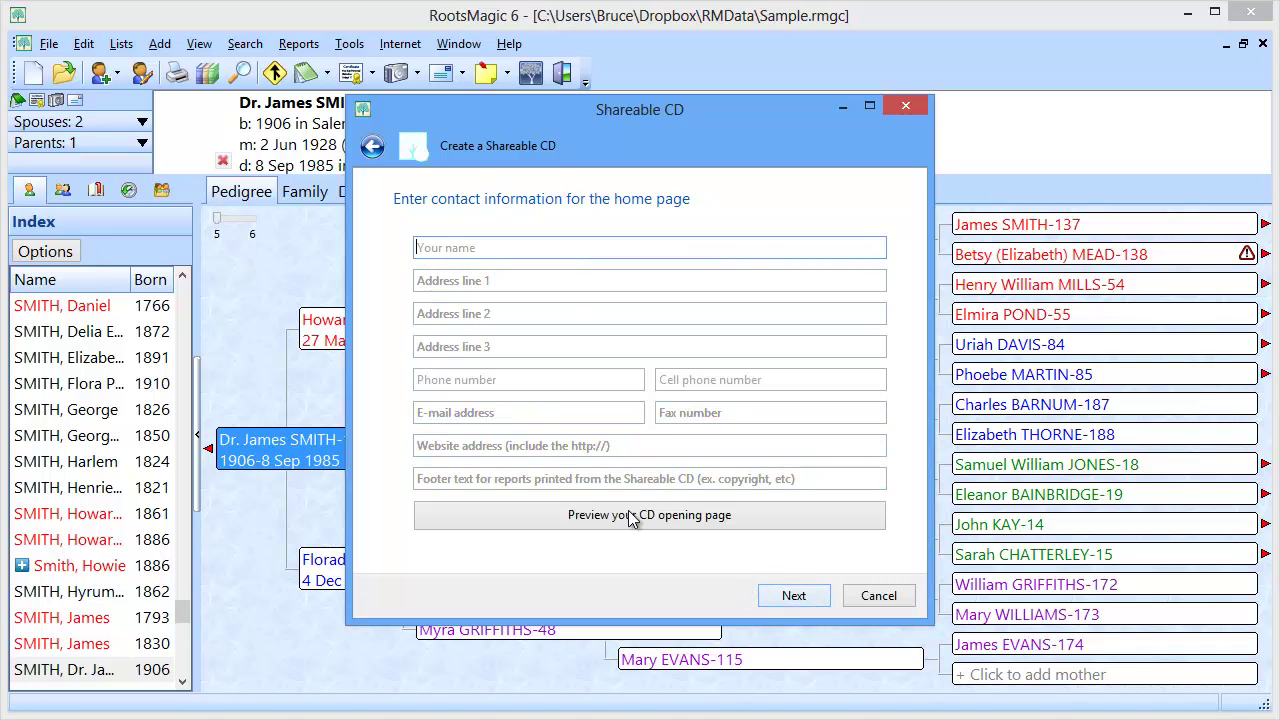
pyautogui.click(792, 598)
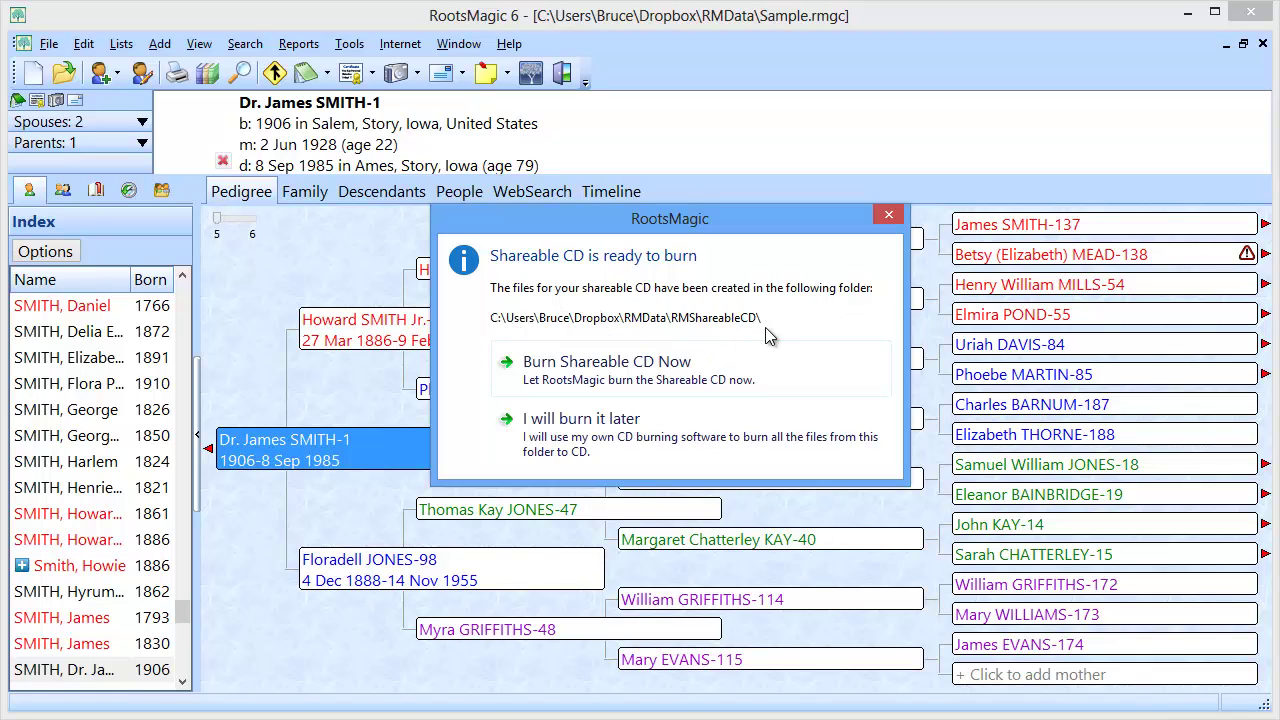
# - Move the Shareable CD message aside and bring up the File Explorer window for Removable Disk (J:) beside it
pyautogui.moveTo(657, 229); pyautogui.dragTo(273, 55)
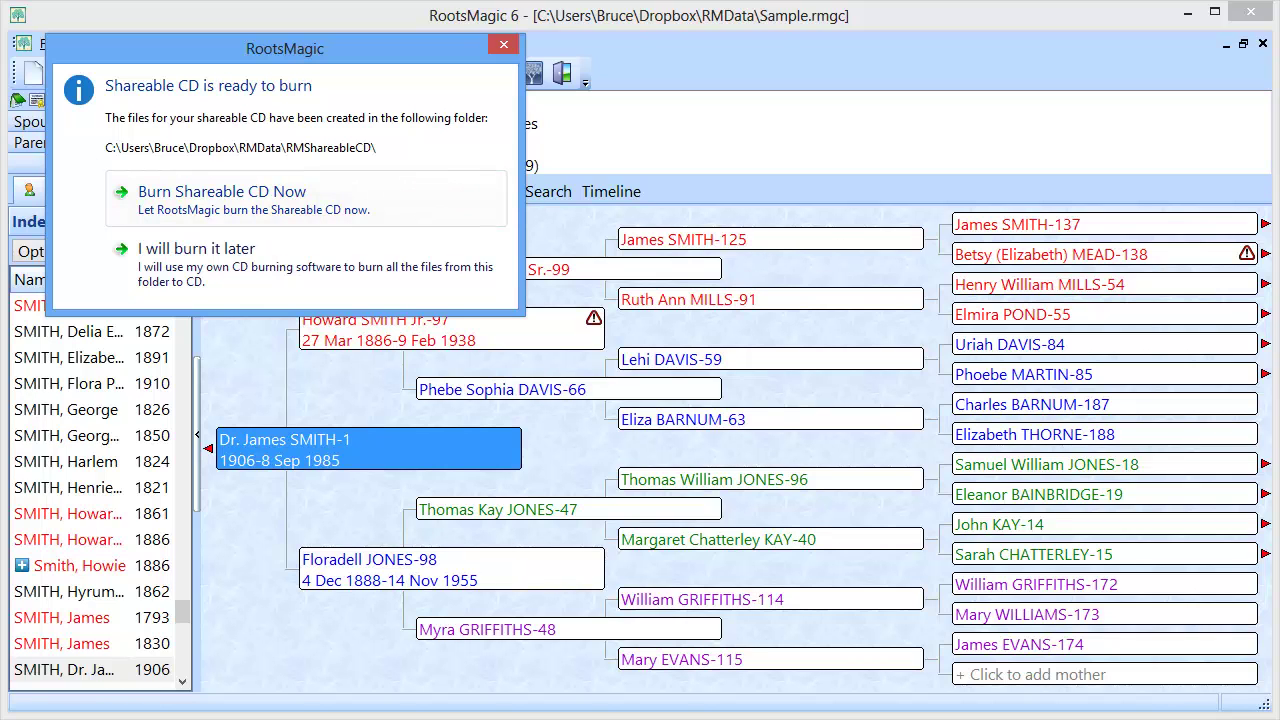
pyautogui.moveTo(1279, 176); pyautogui.dragTo(450, 205)
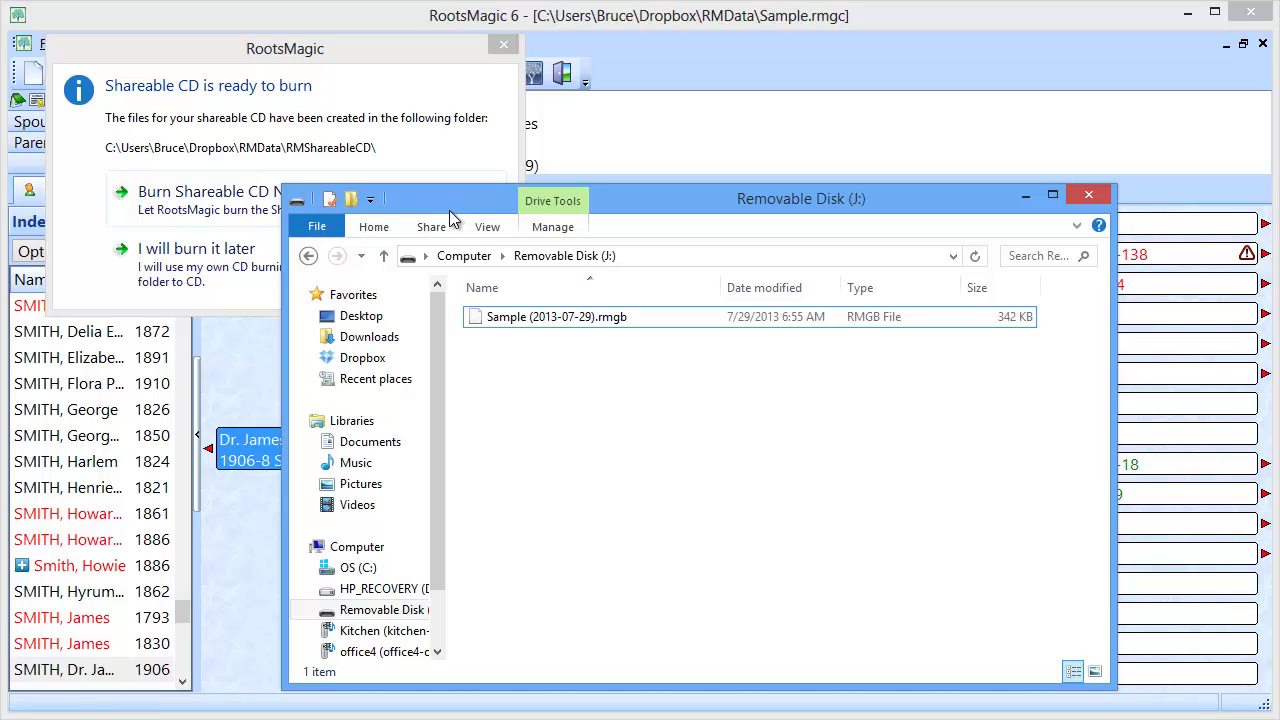
pyautogui.moveTo(429, 207); pyautogui.dragTo(428, 220)
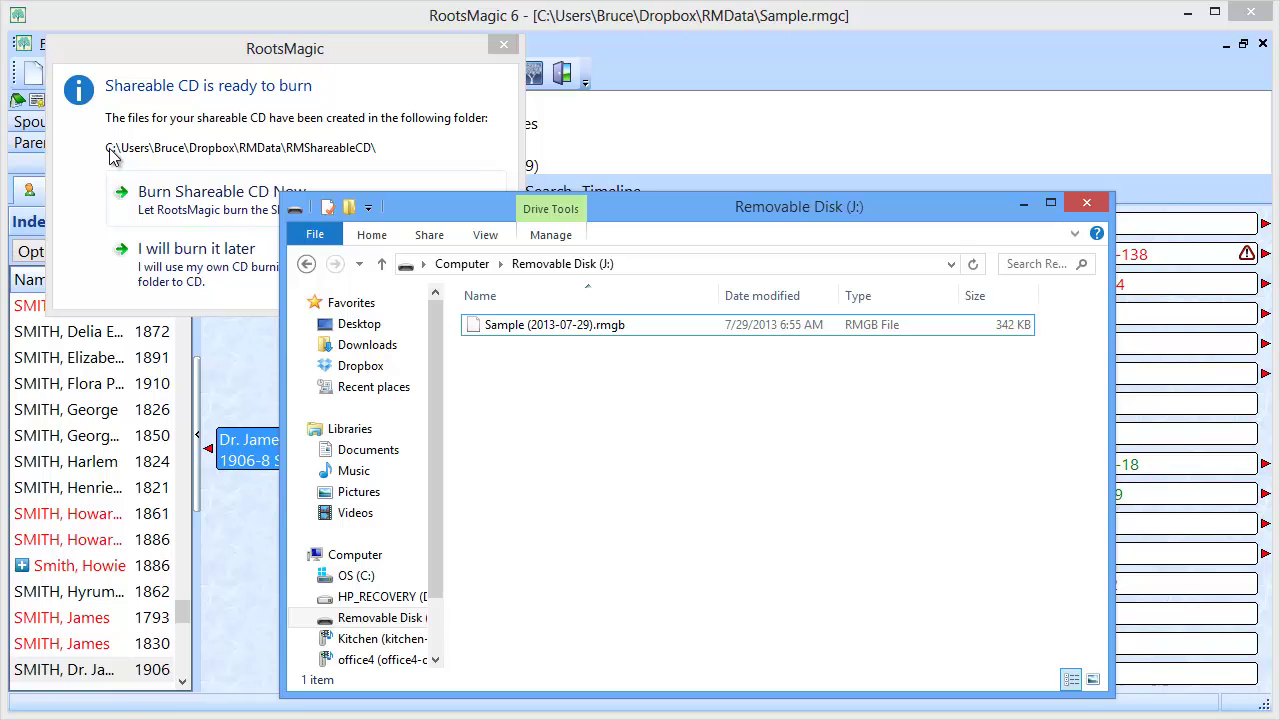
# - Browse drive C: to the user's Dropbox\RMData\RMShareableCD folder and open its Pictures subfolder
pyautogui.click(355, 577)
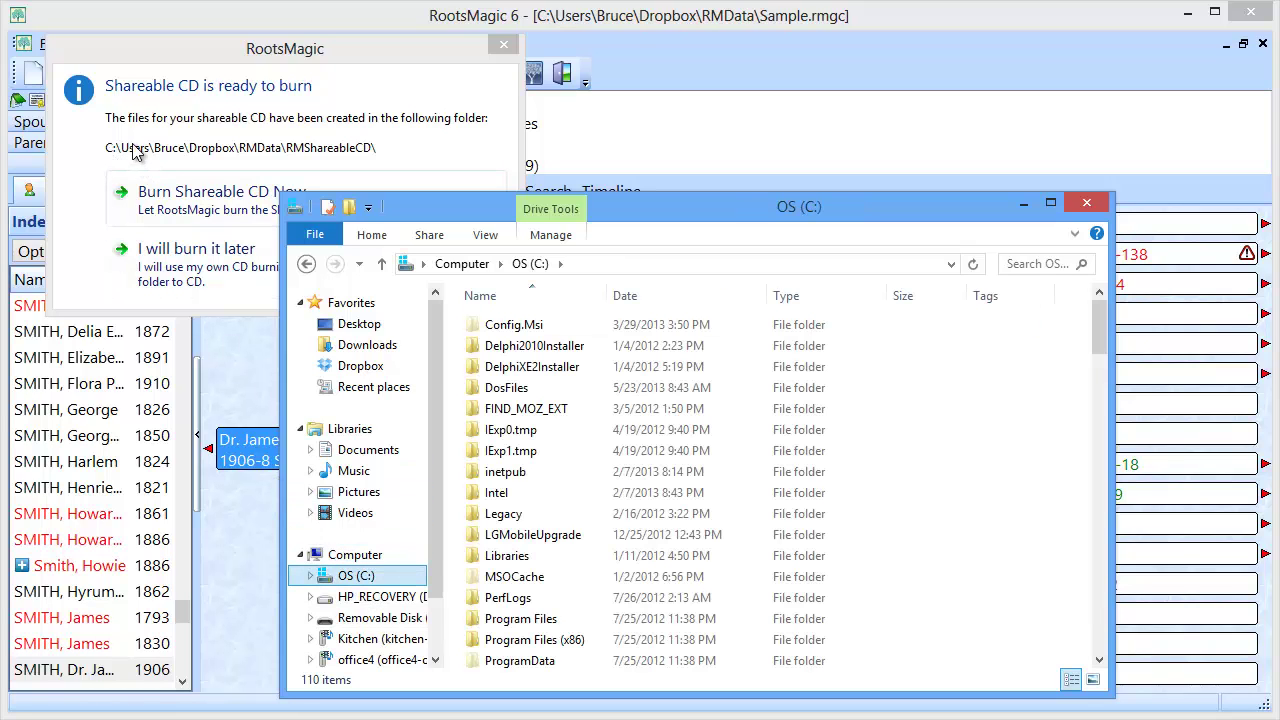
pyautogui.moveTo(1097, 331); pyautogui.dragTo(1110, 395)
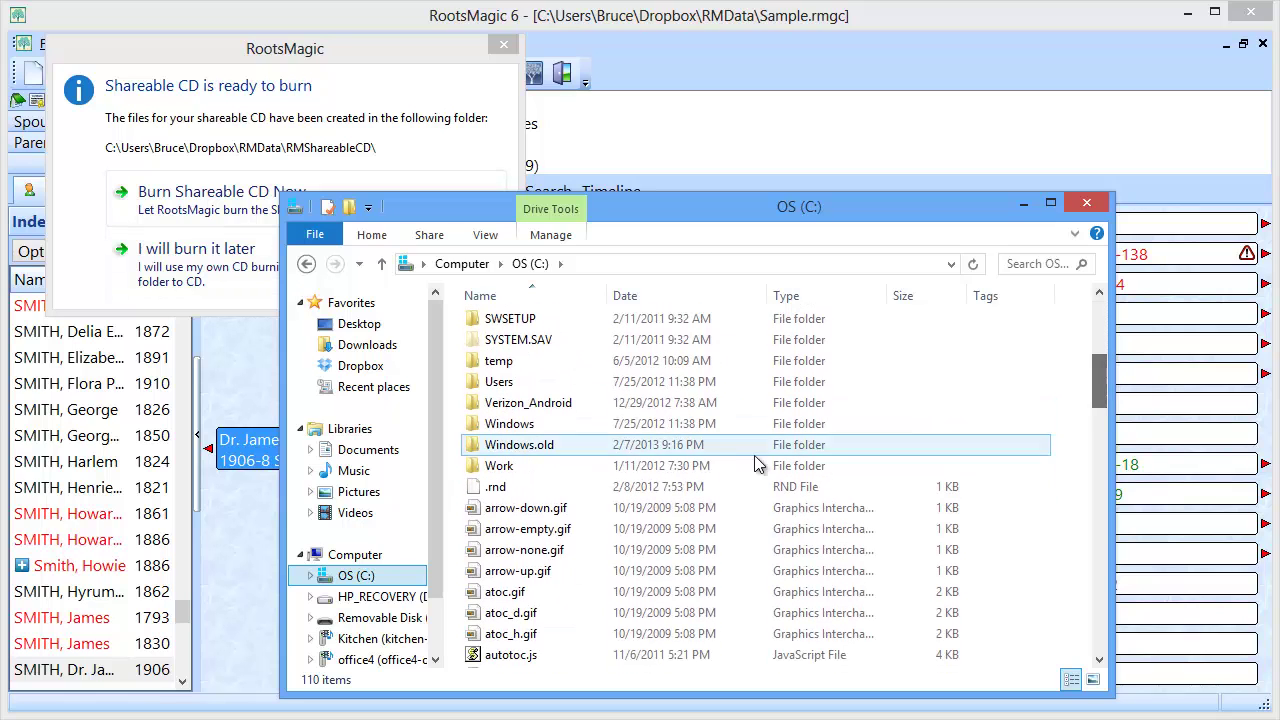
pyautogui.doubleClick(516, 390)
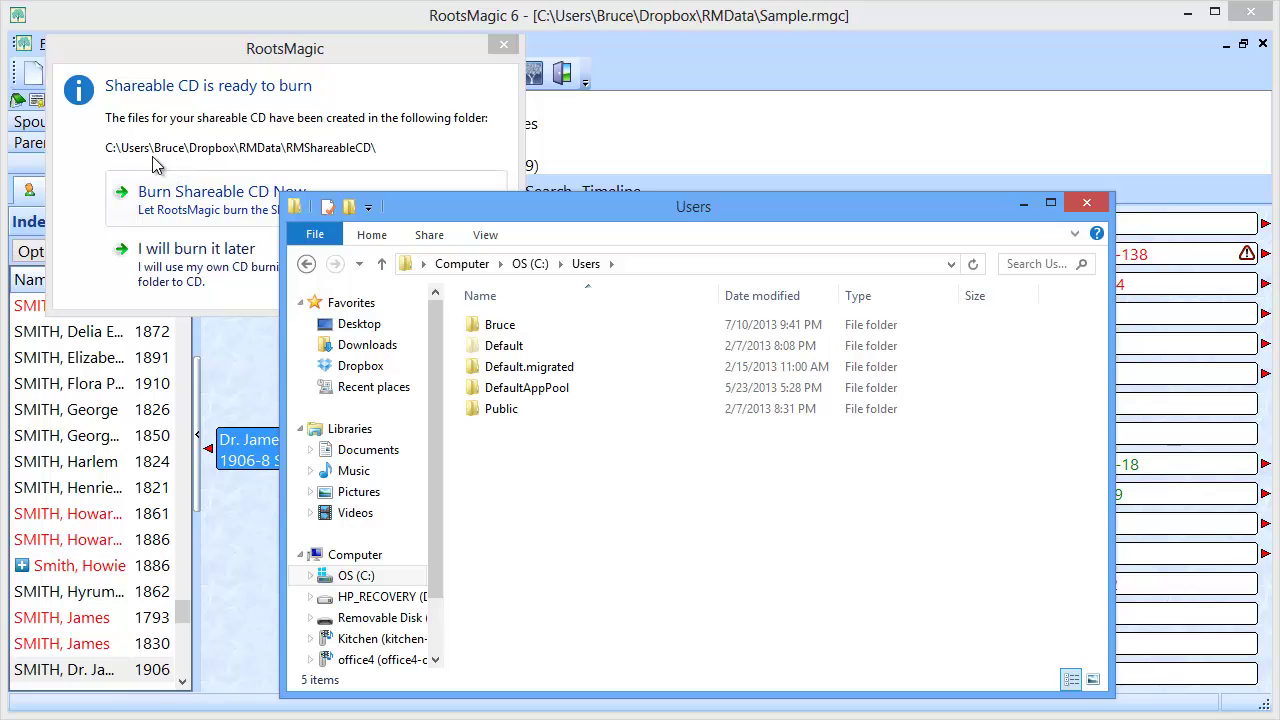
pyautogui.doubleClick(514, 333)
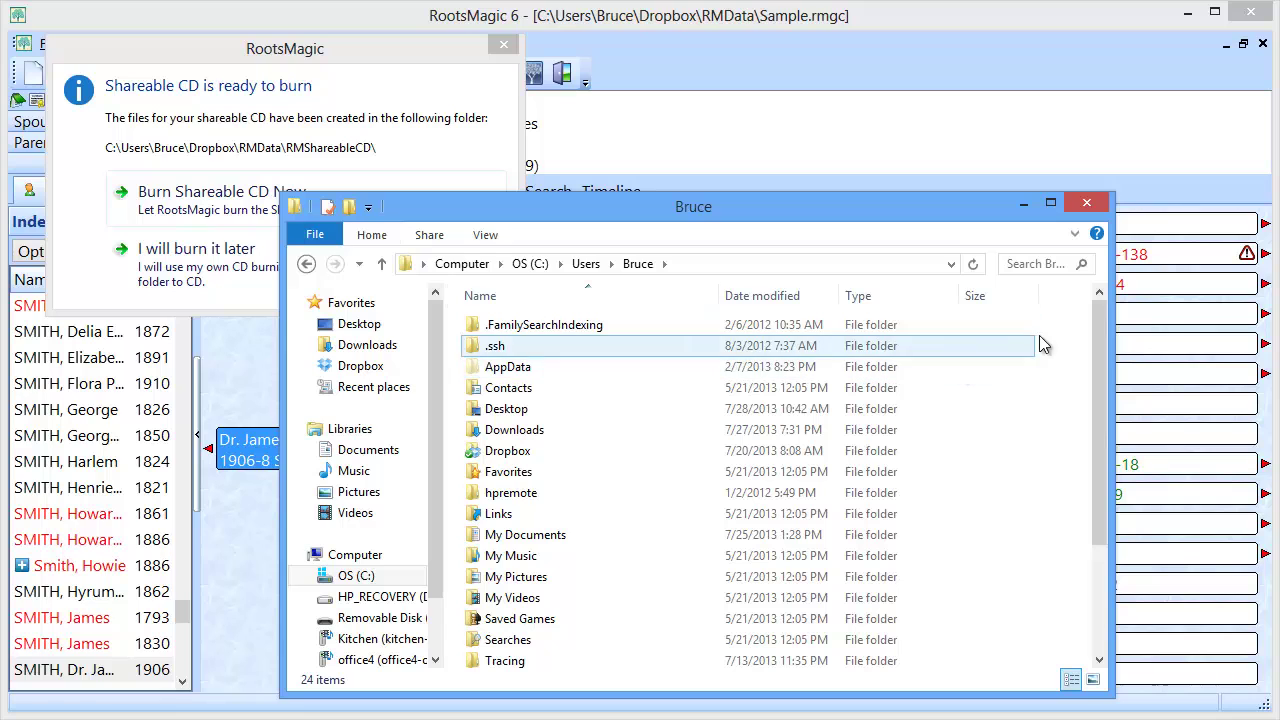
pyautogui.doubleClick(507, 451)
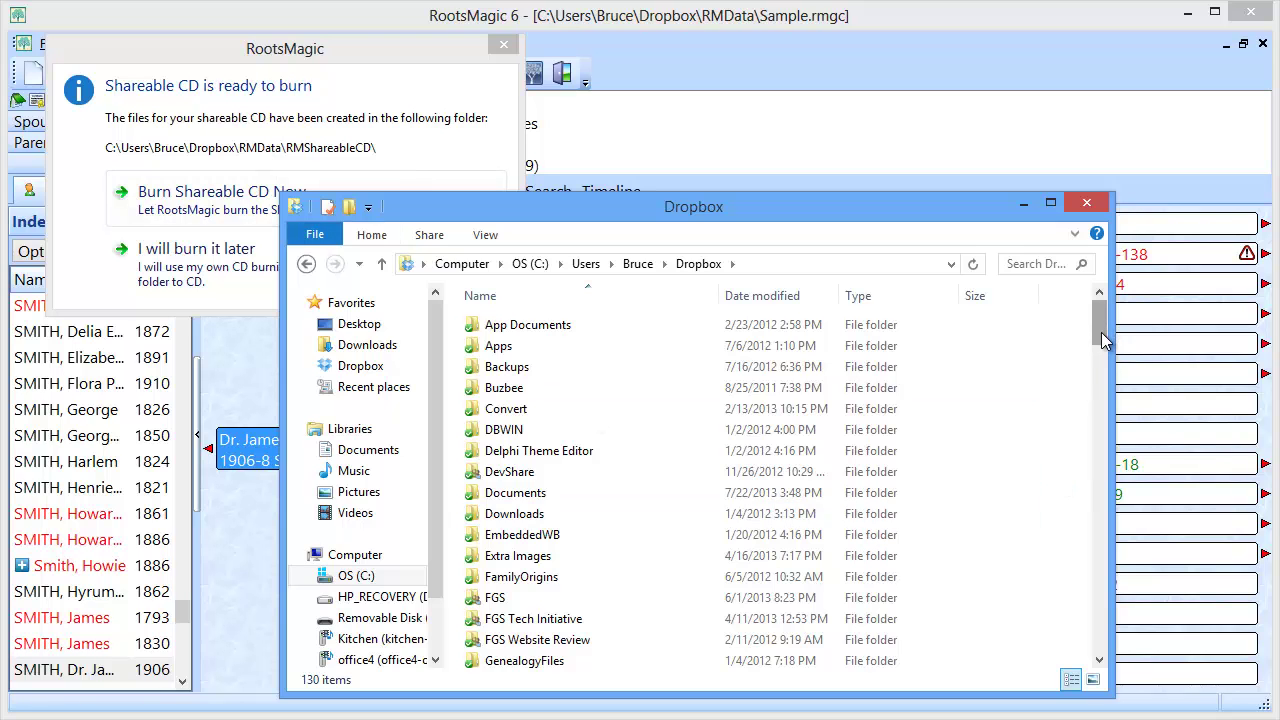
pyautogui.moveTo(1101, 332); pyautogui.dragTo(1113, 400)
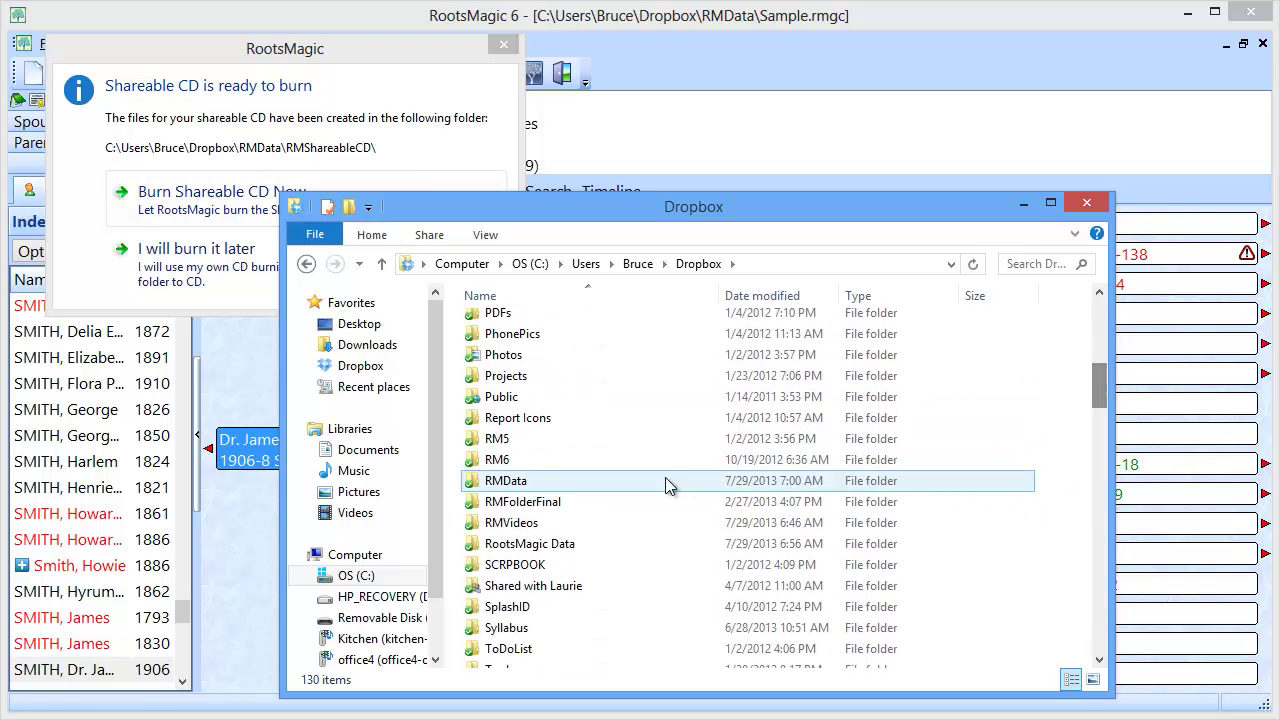
pyautogui.doubleClick(545, 482)
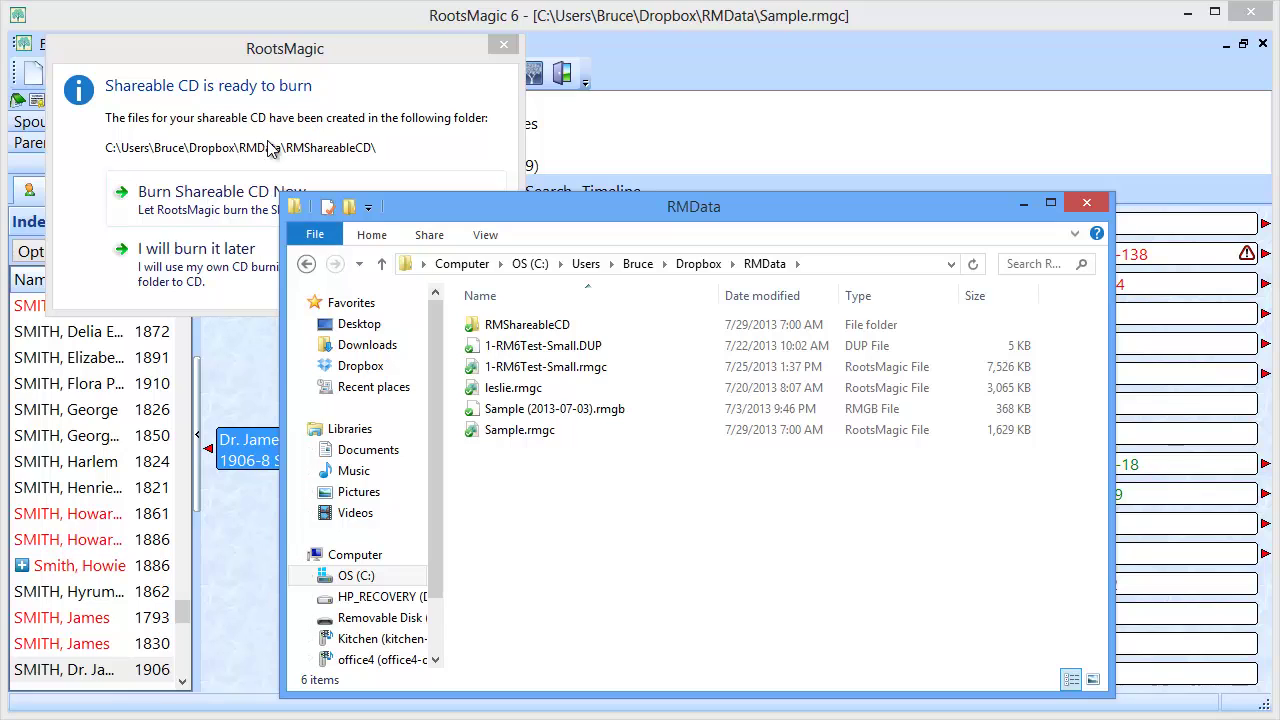
pyautogui.doubleClick(522, 326)
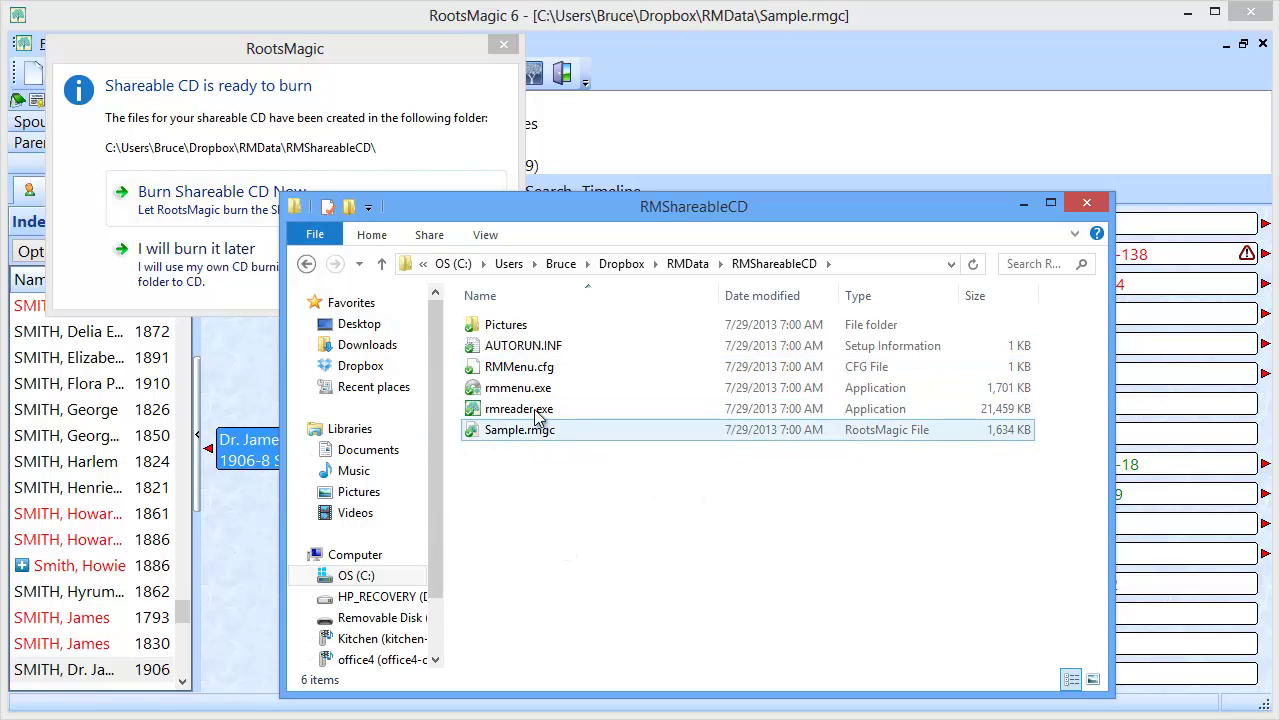
pyautogui.moveTo(505, 324)
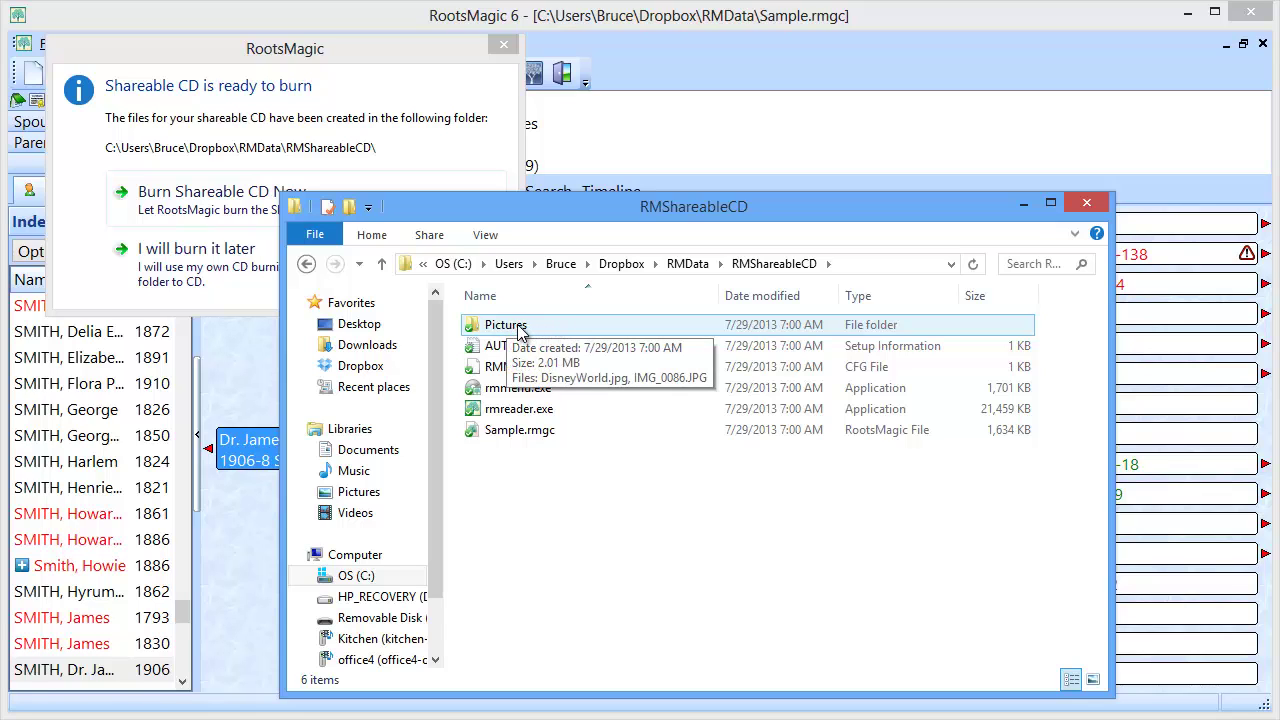
pyautogui.doubleClick(519, 330)
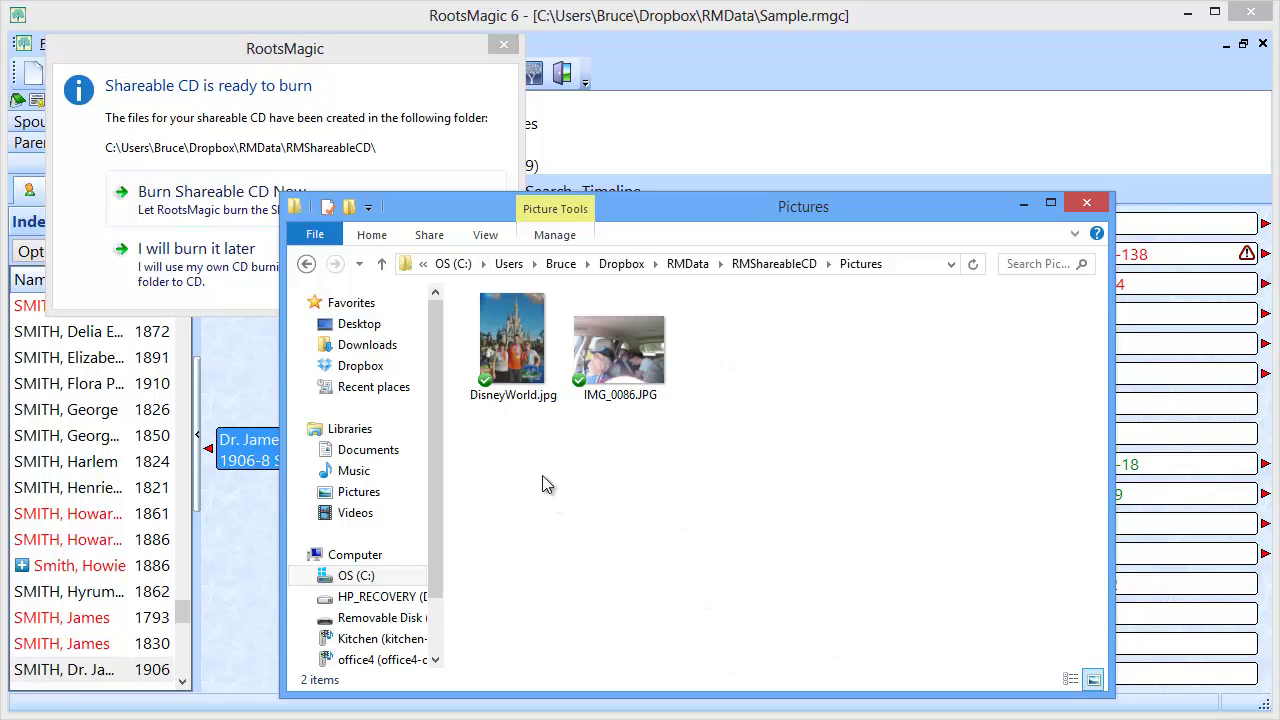
# - Copy DisneyWorld.jpg and IMG_0086.JPG from the Pictures folder to Removable Disk (J:), accepting the copy without properties for all items
pyautogui.click(515, 358)
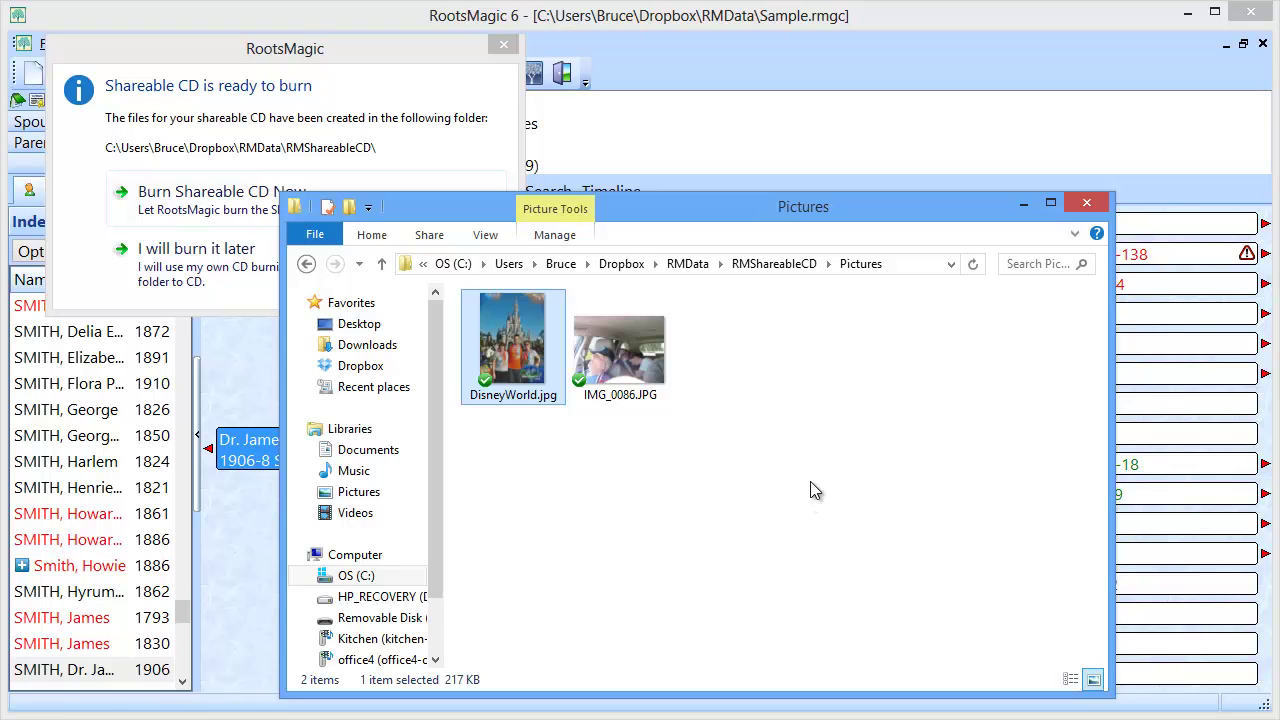
pyautogui.hotkey('ctrl', 'a')
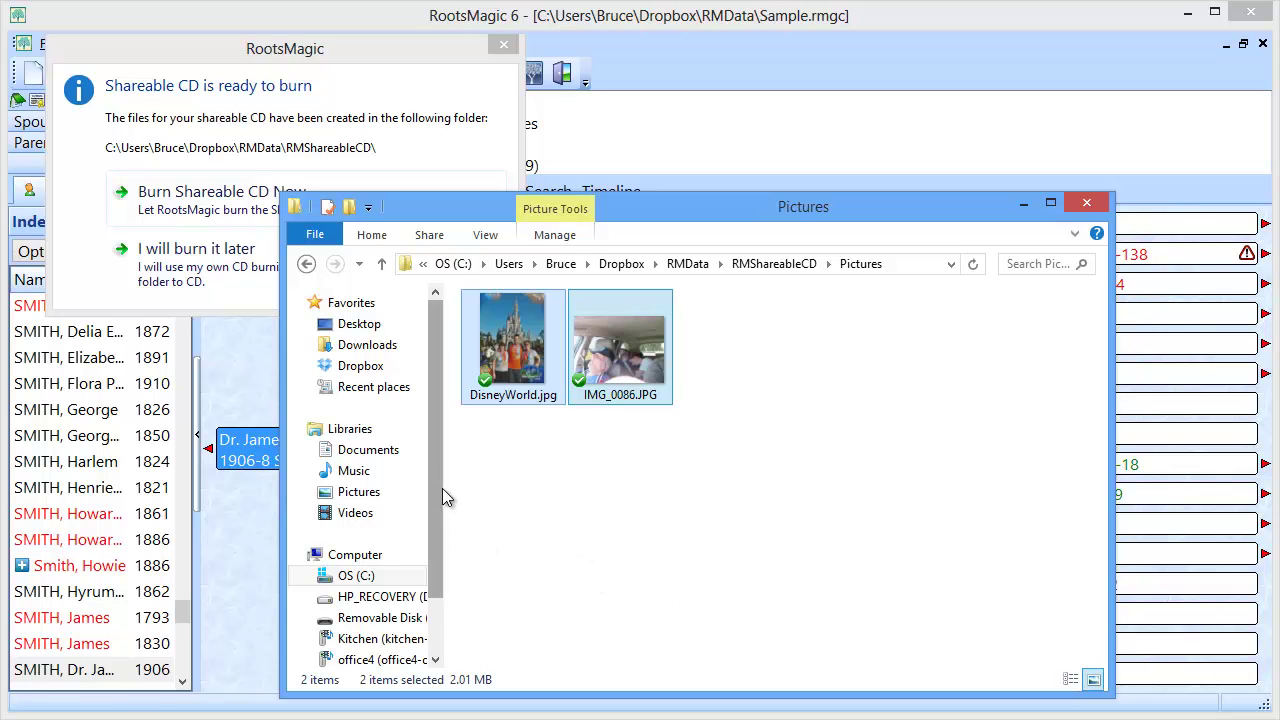
pyautogui.moveTo(436, 488); pyautogui.dragTo(440, 540)
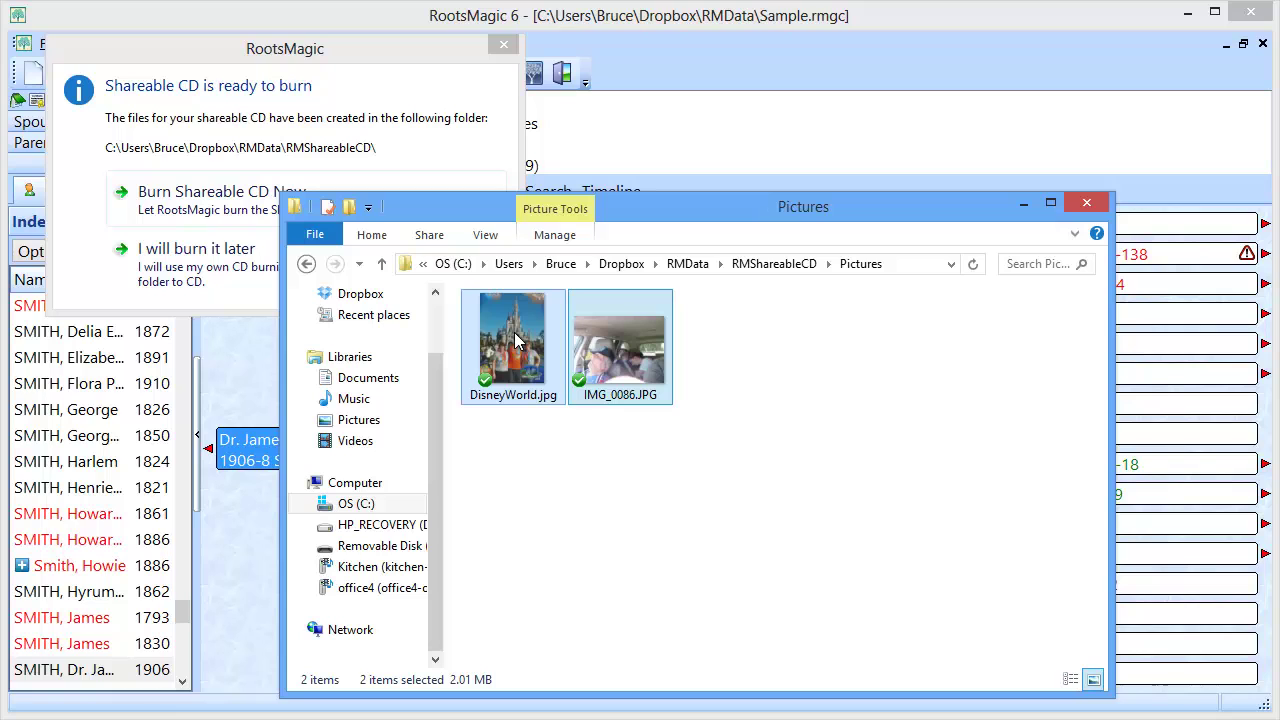
pyautogui.moveTo(515, 342); pyautogui.dragTo(370, 552)
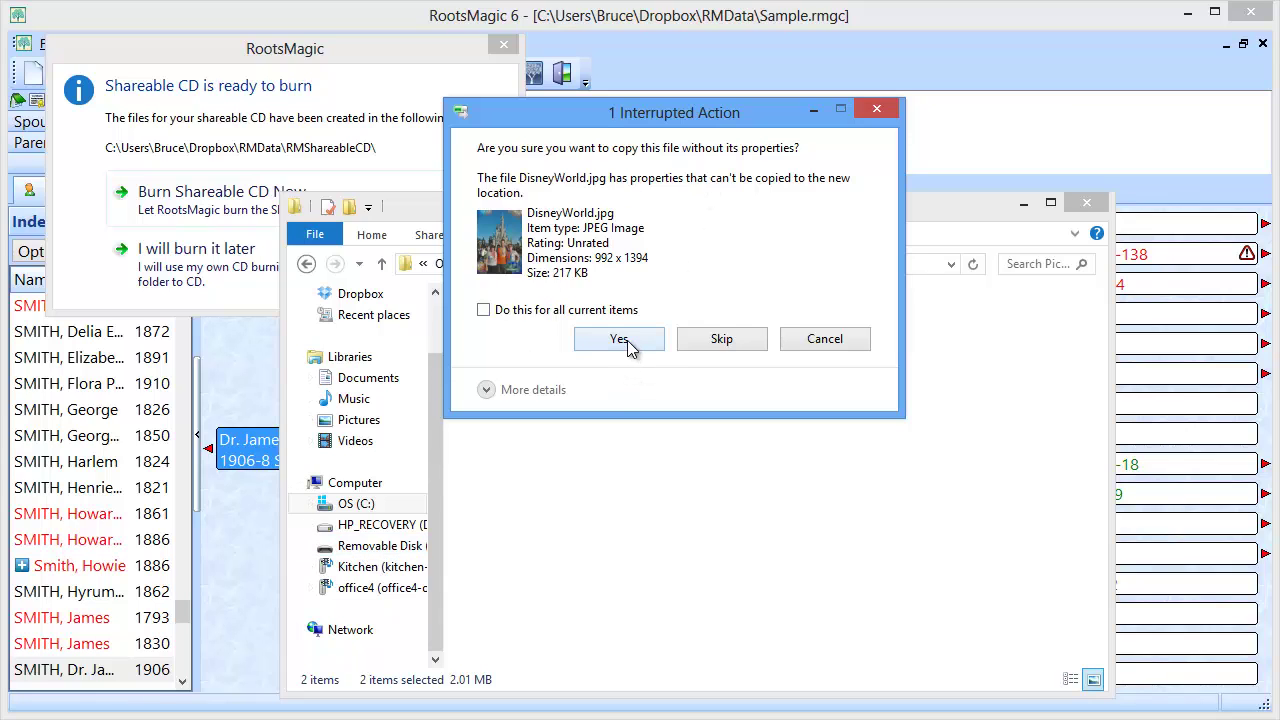
pyautogui.click(627, 340)
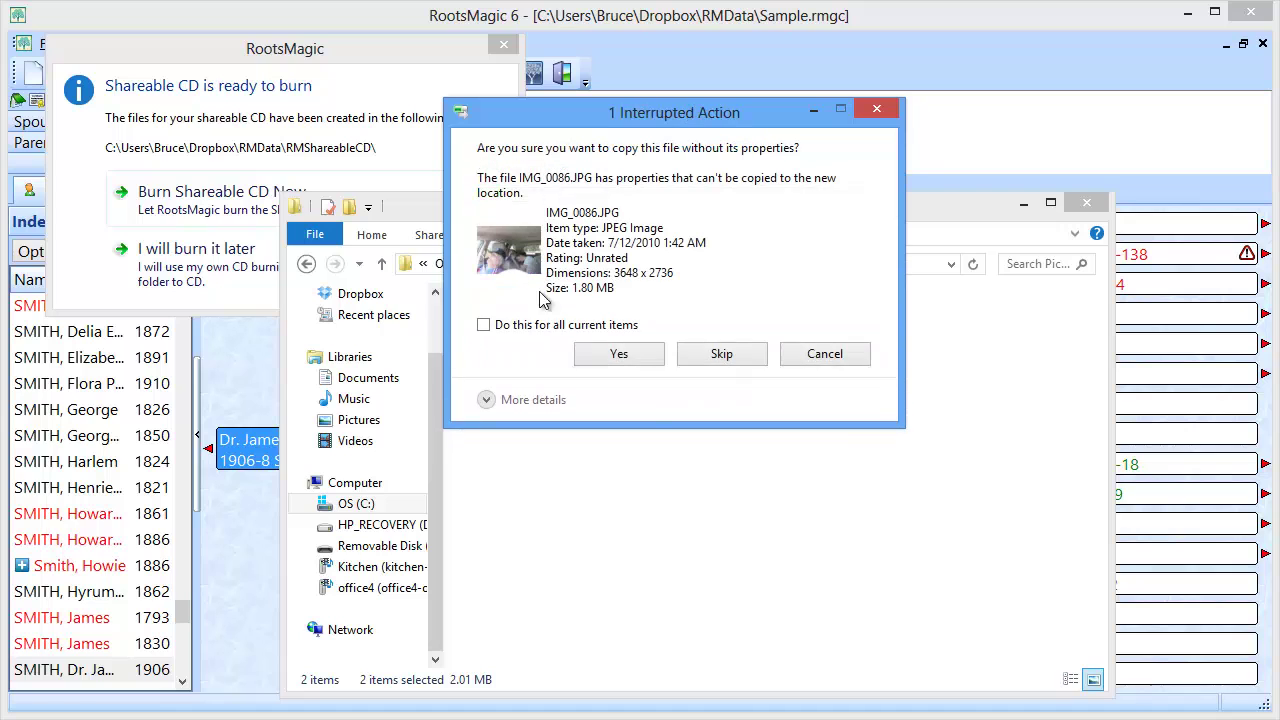
pyautogui.click(515, 330)
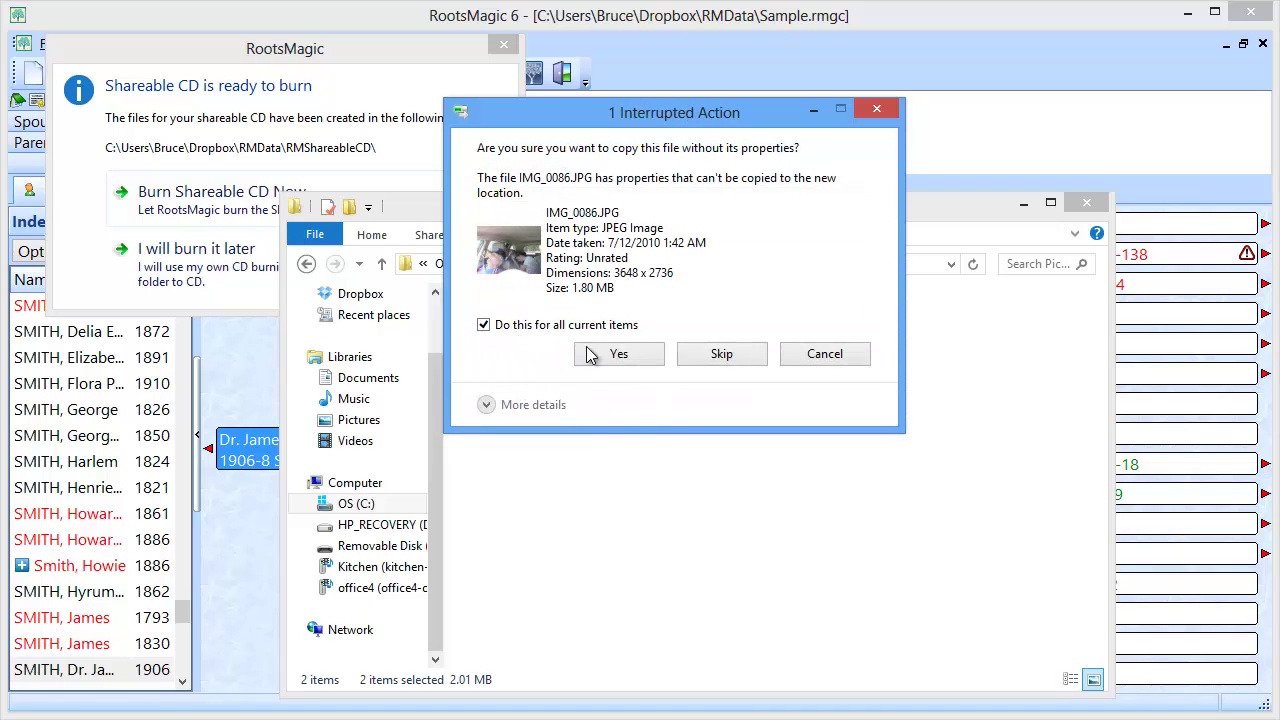
pyautogui.click(614, 355)
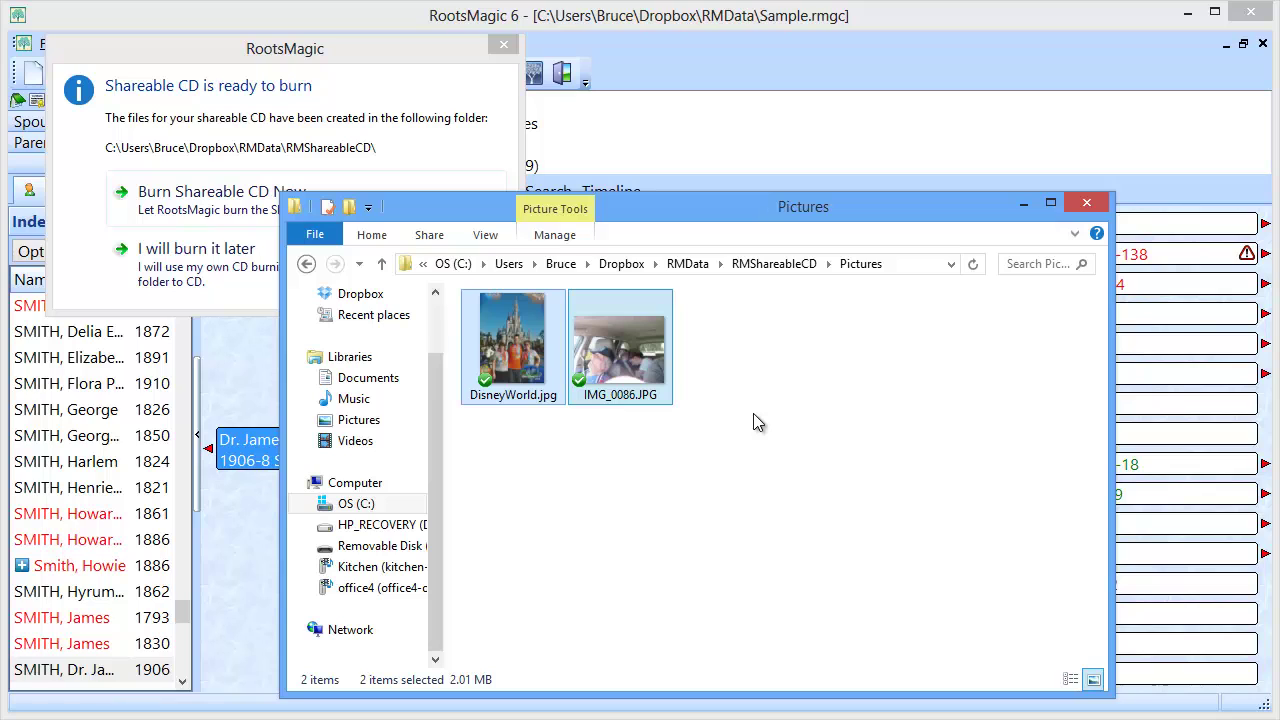
pyautogui.click(753, 413)
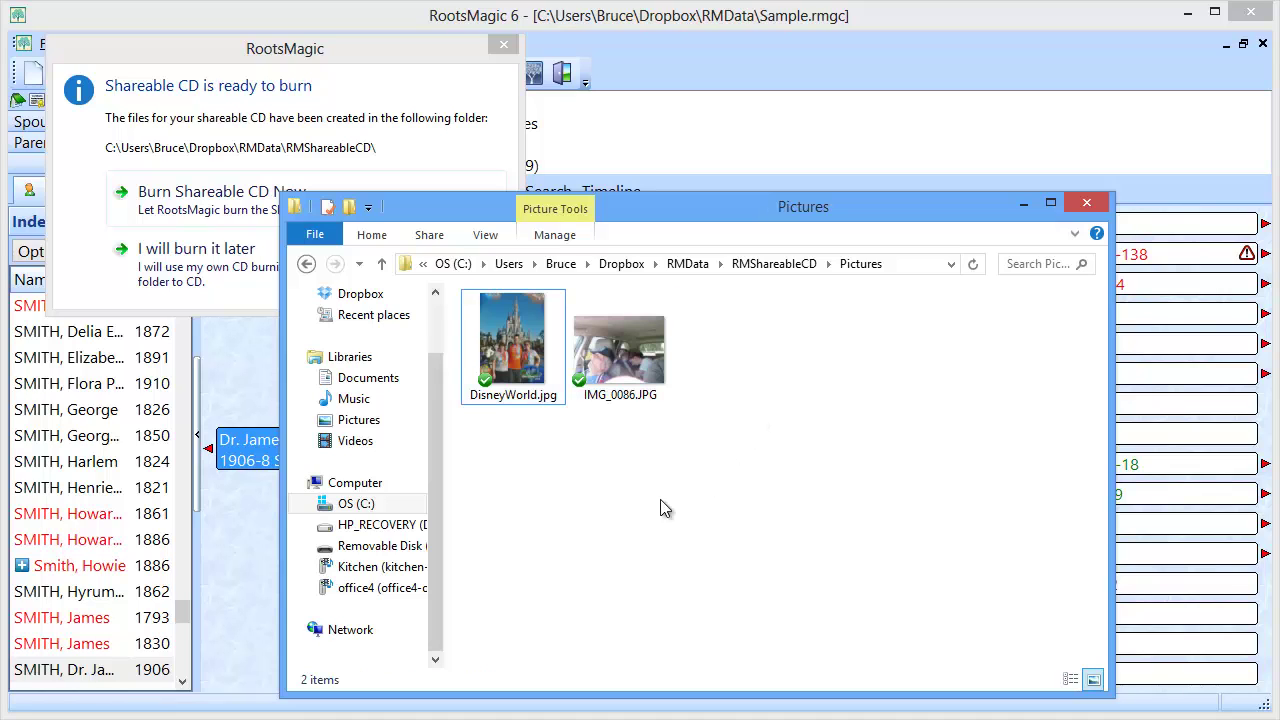
# - Open Removable Disk (J:) and check for the database backup and the copied picture files
pyautogui.click(380, 545)
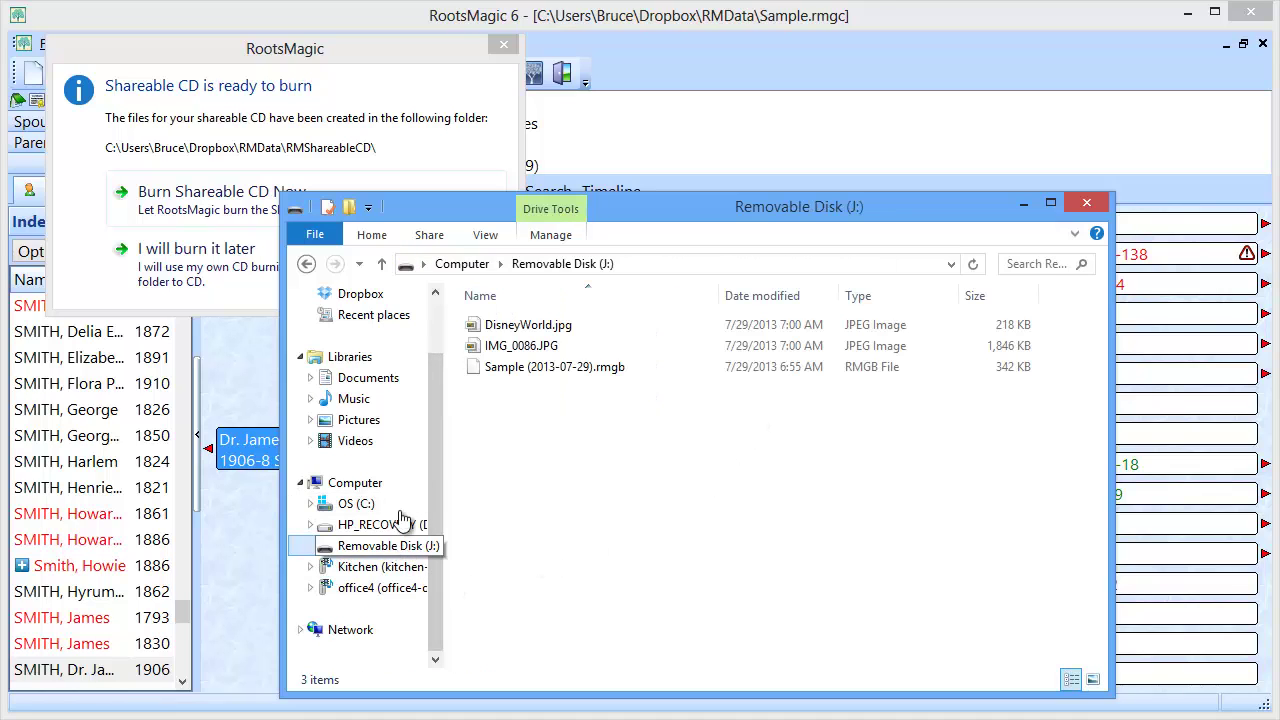
pyautogui.click(537, 374)
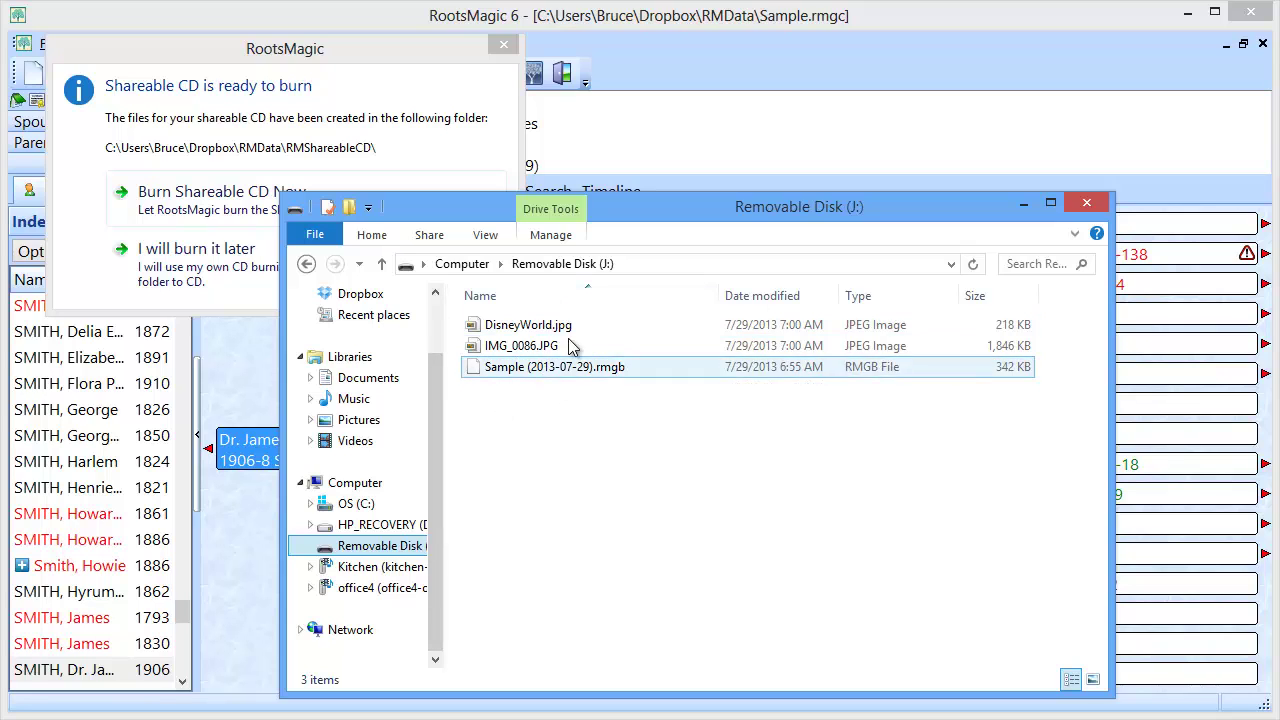
pyautogui.click(545, 326)
pyautogui.click(596, 486)
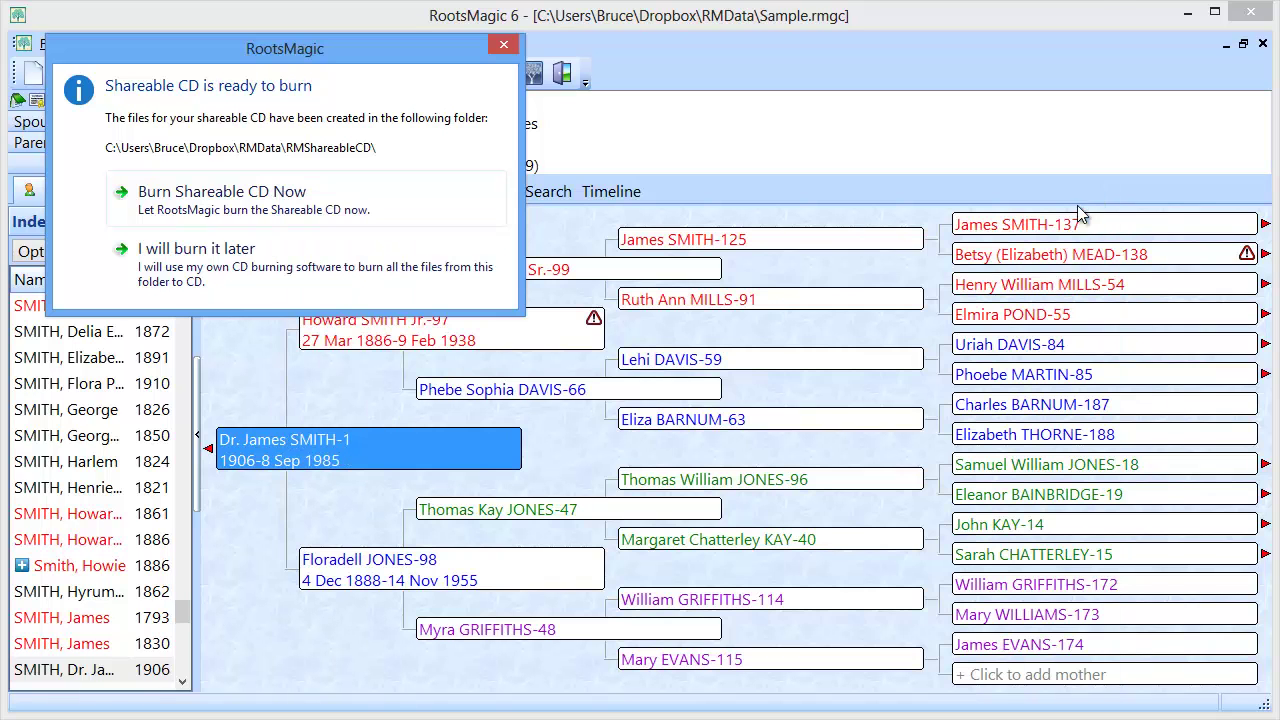
# - Close File Explorer and finish the Shareable CD in RootsMagic by choosing to burn it later
pyautogui.click(1086, 203)
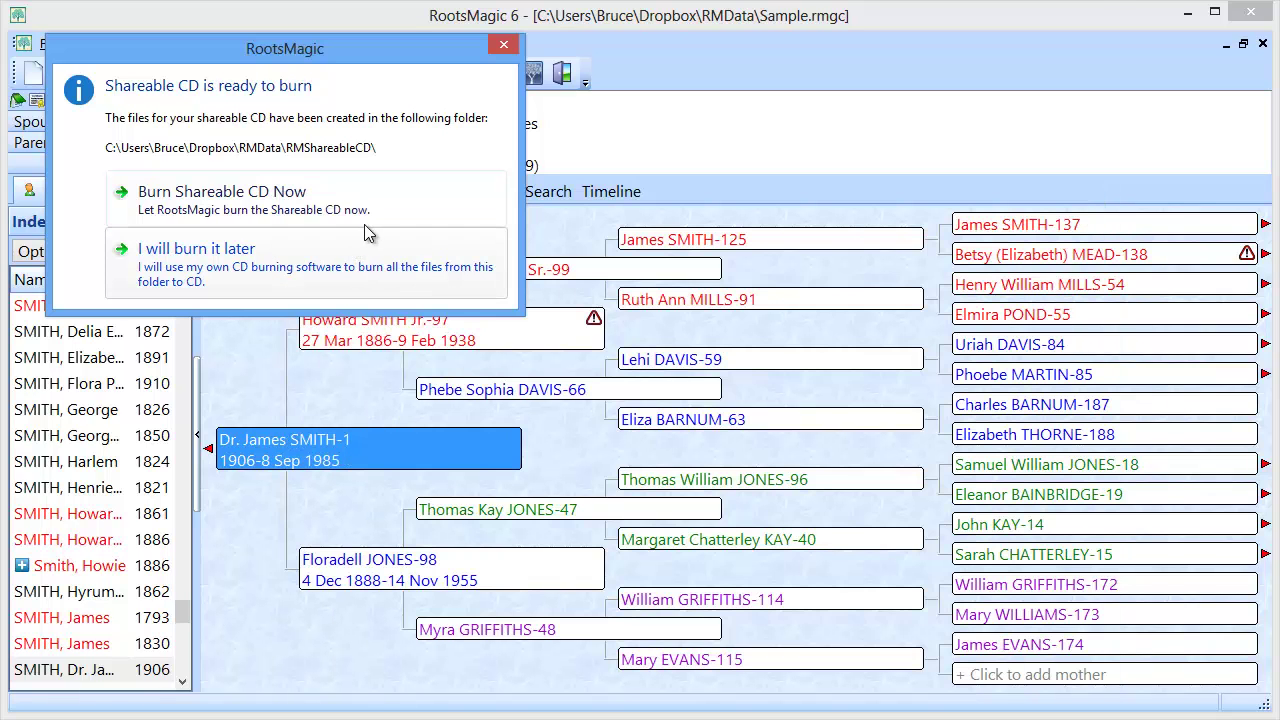
pyautogui.click(218, 262)
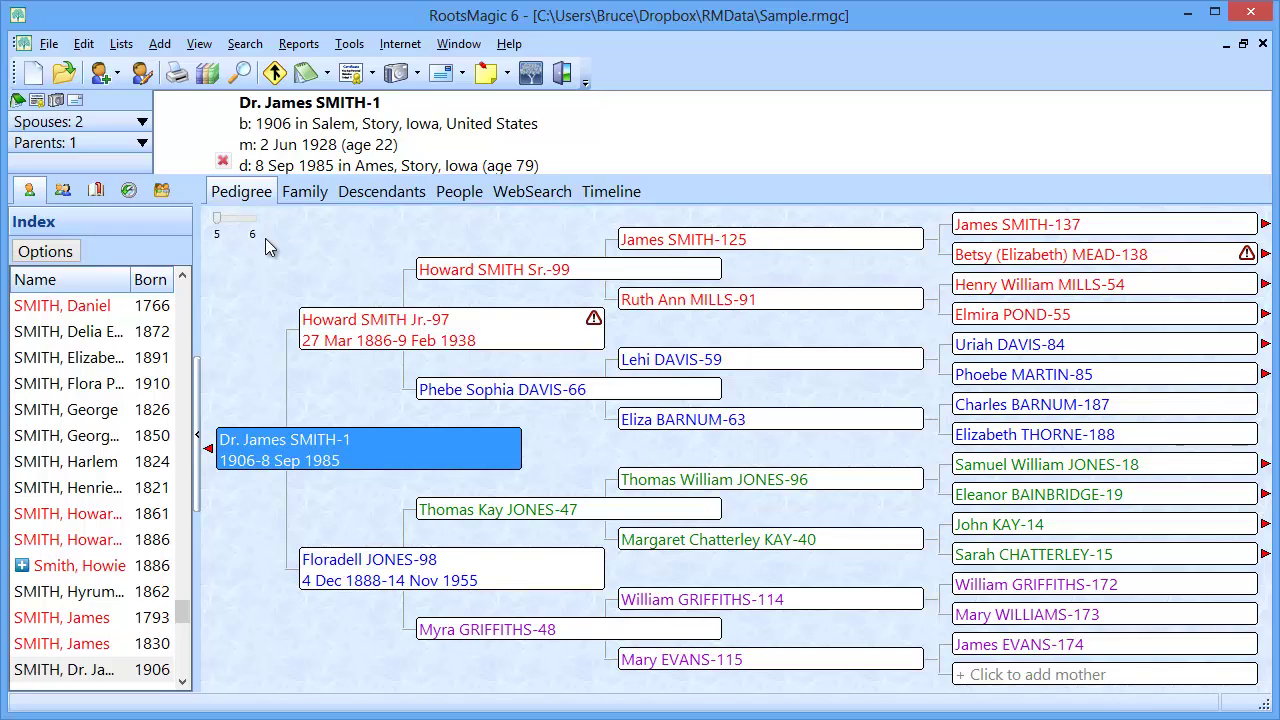
# - Open the Media Gallery, look at the option for fixing broken media links, and cancel out of the gallery
pyautogui.click(119, 44)
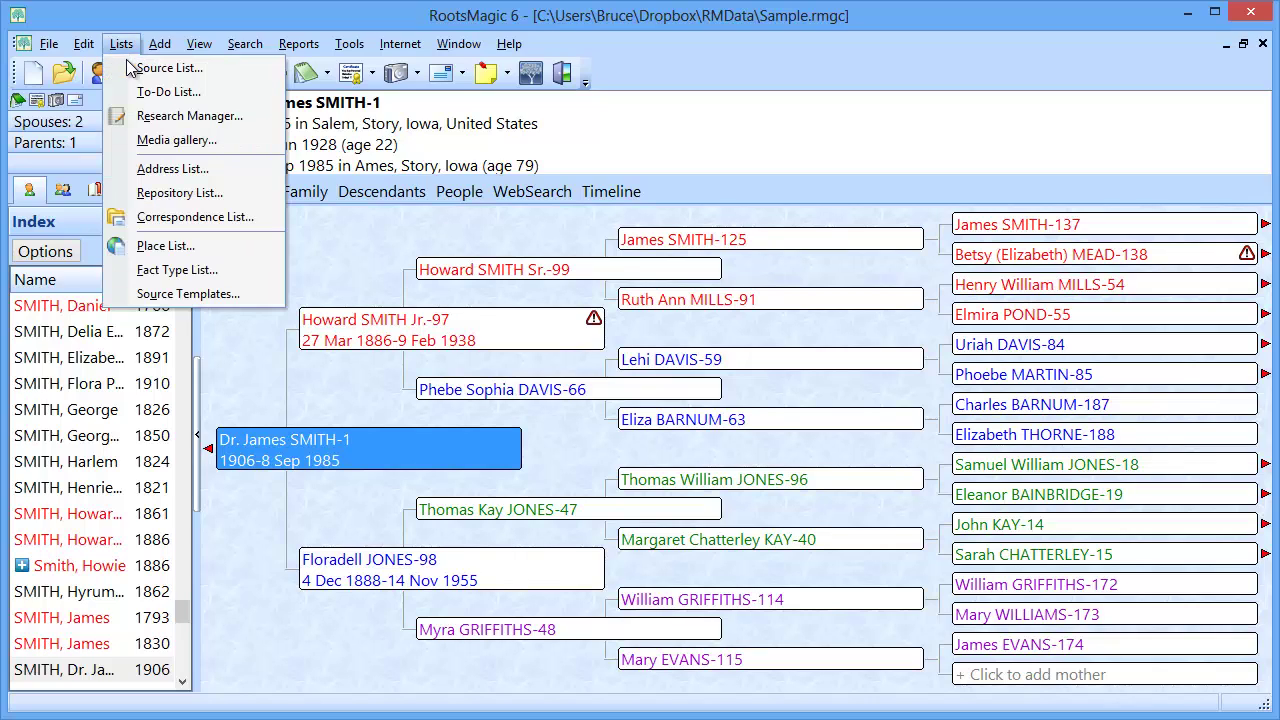
pyautogui.click(179, 146)
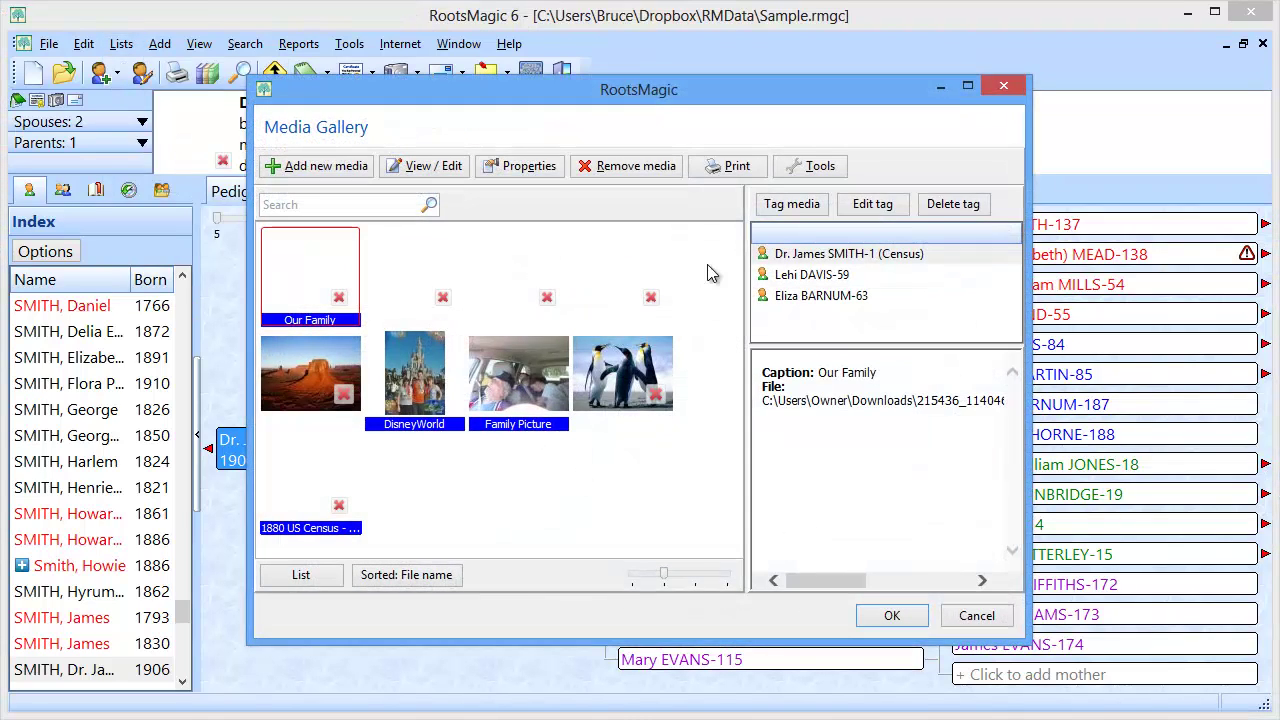
pyautogui.click(818, 170)
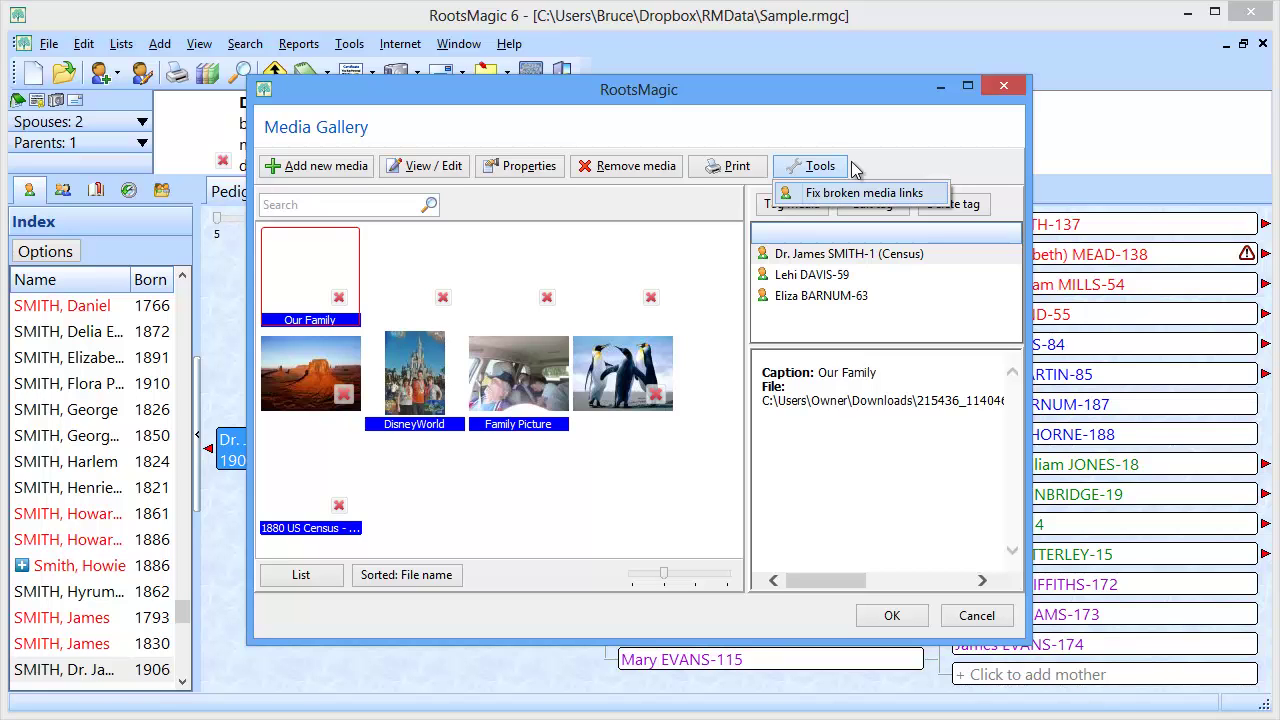
pyautogui.click(851, 165)
pyautogui.click(977, 615)
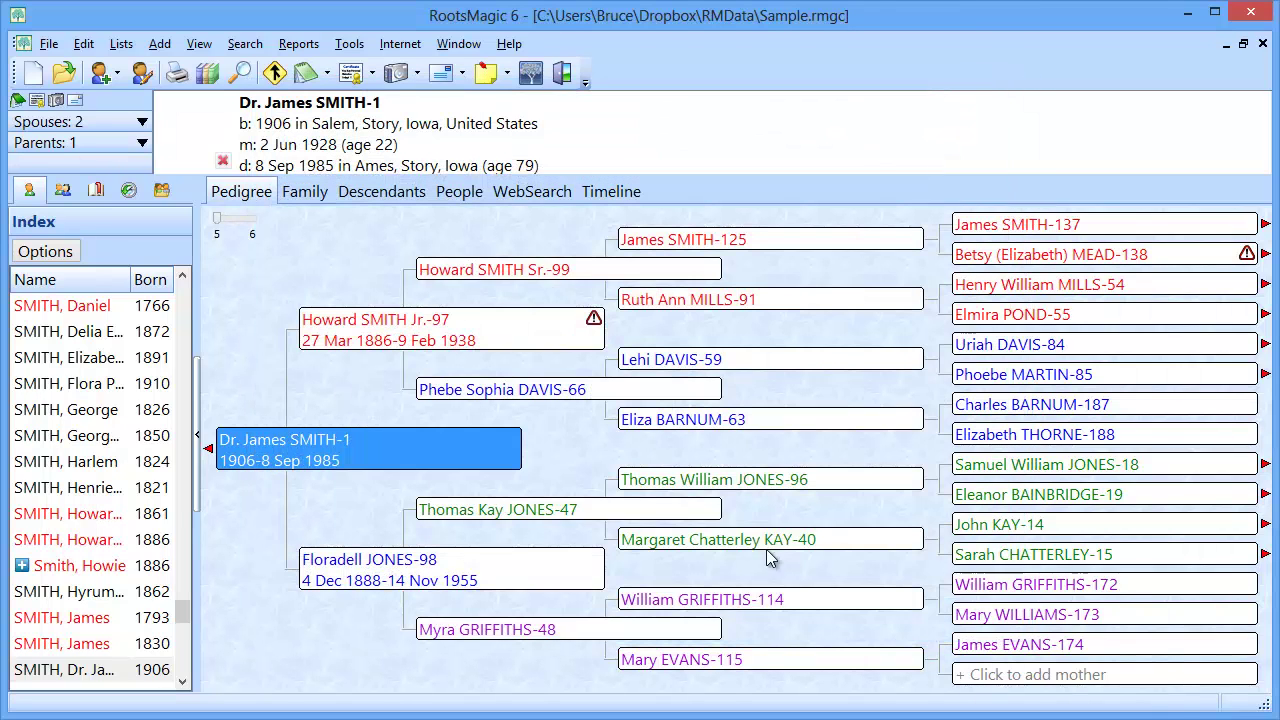